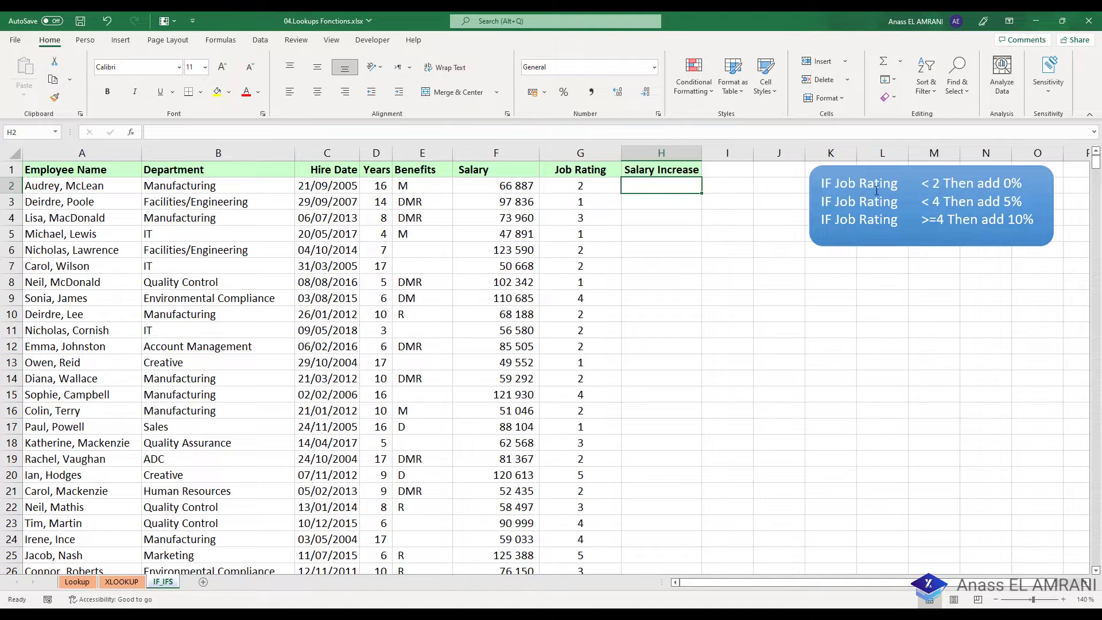
Move the job rating rules box slightly closer to the employee table.
left_click_drag(905, 173, 894, 170)
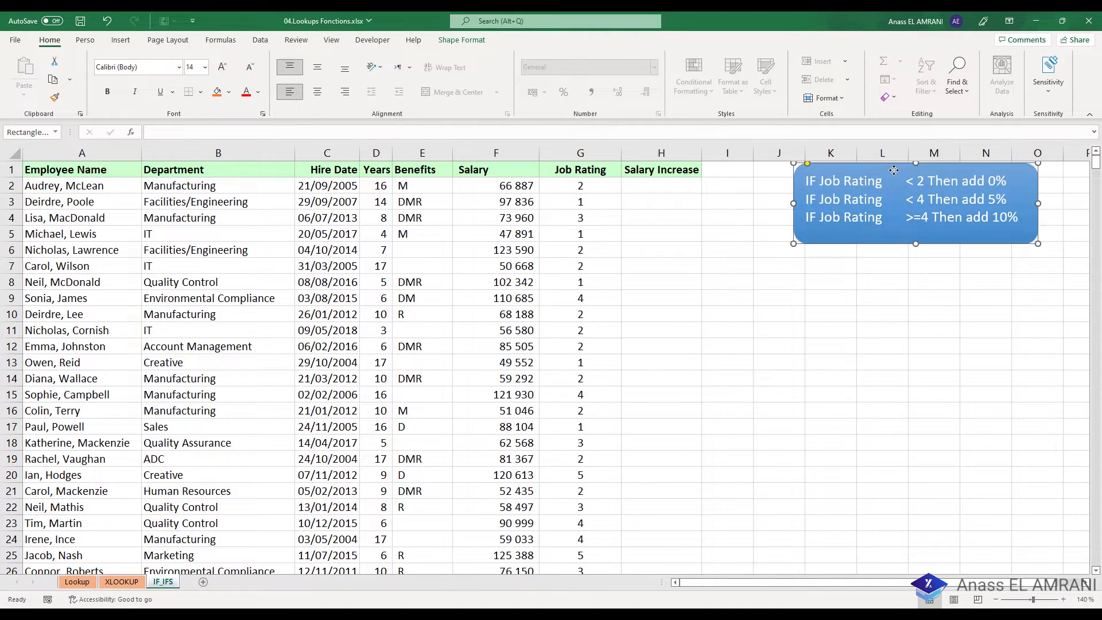
left_click(654, 185)
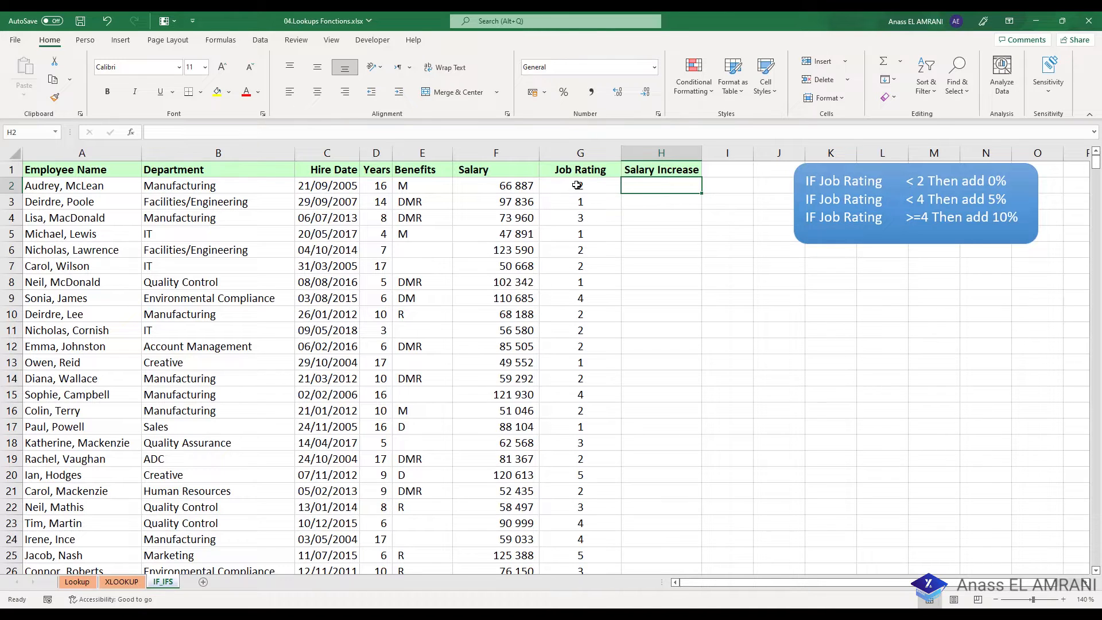
left_click(555, 298)
left_click(605, 184)
Begin the formula in H2 with =IF(G2<2;0;IF( so that job ratings below 2 get no increase.
left_click(663, 184)
double_click(670, 187)
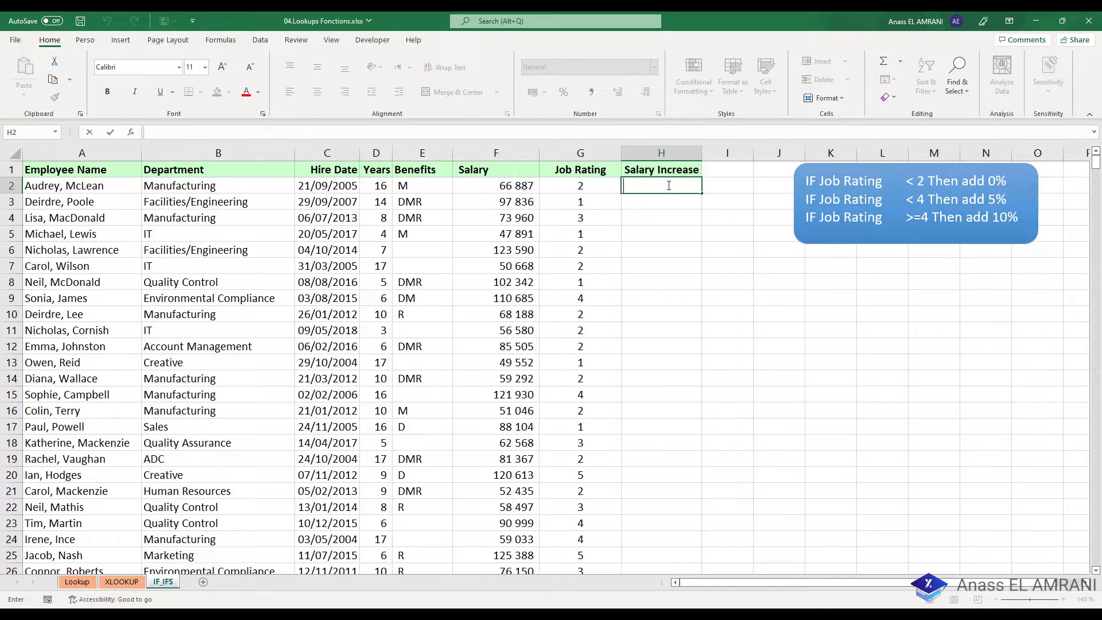
type("=if")
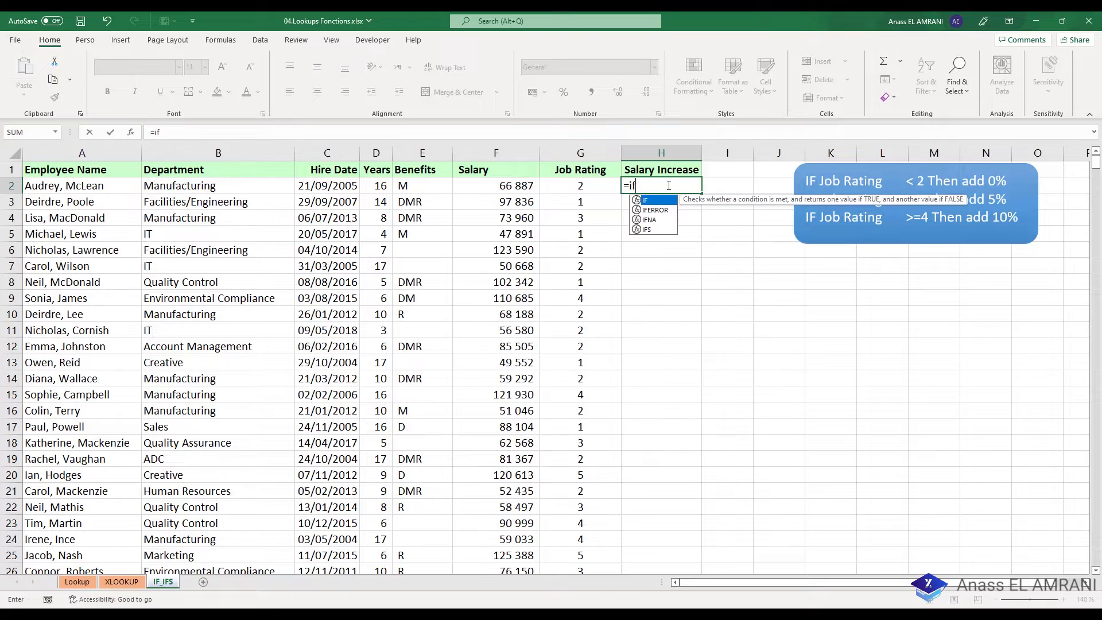
key("Tab")
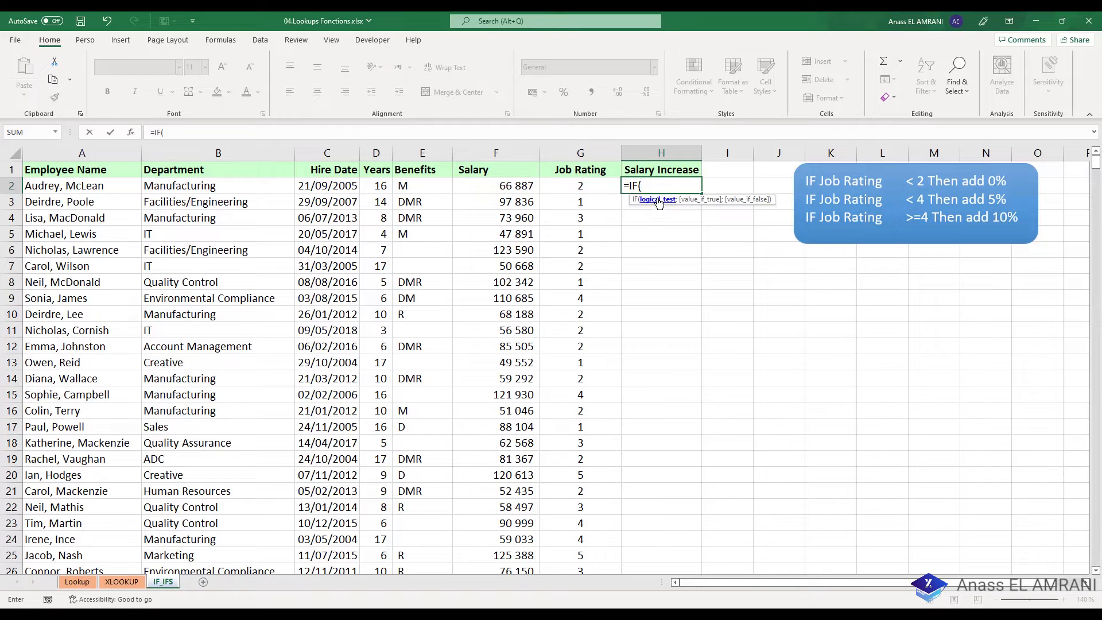
left_click(573, 187)
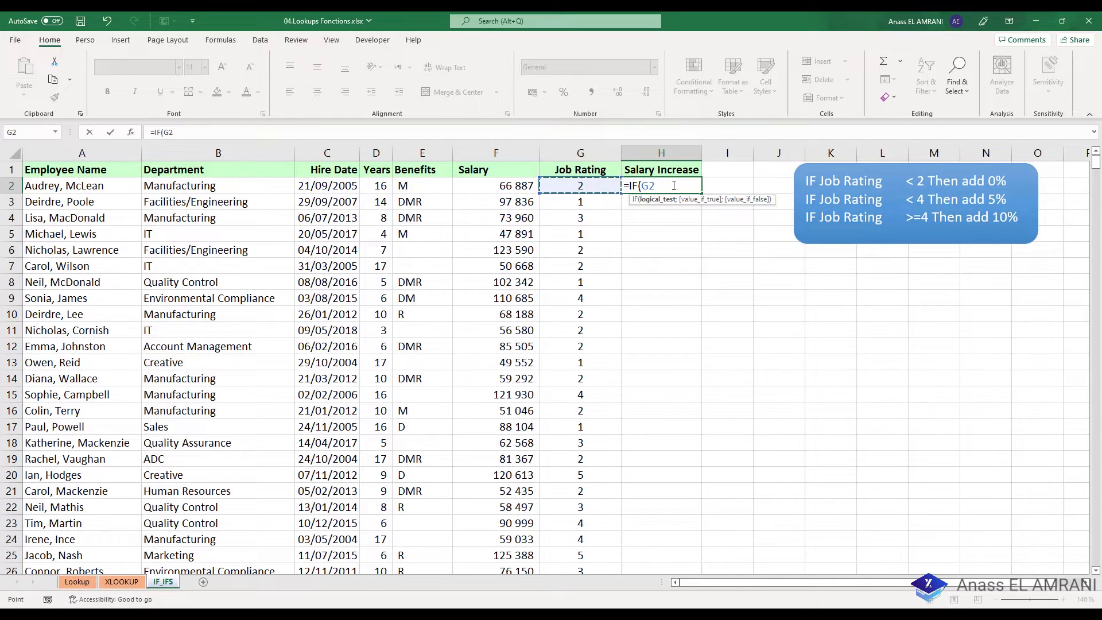
type("<2;")
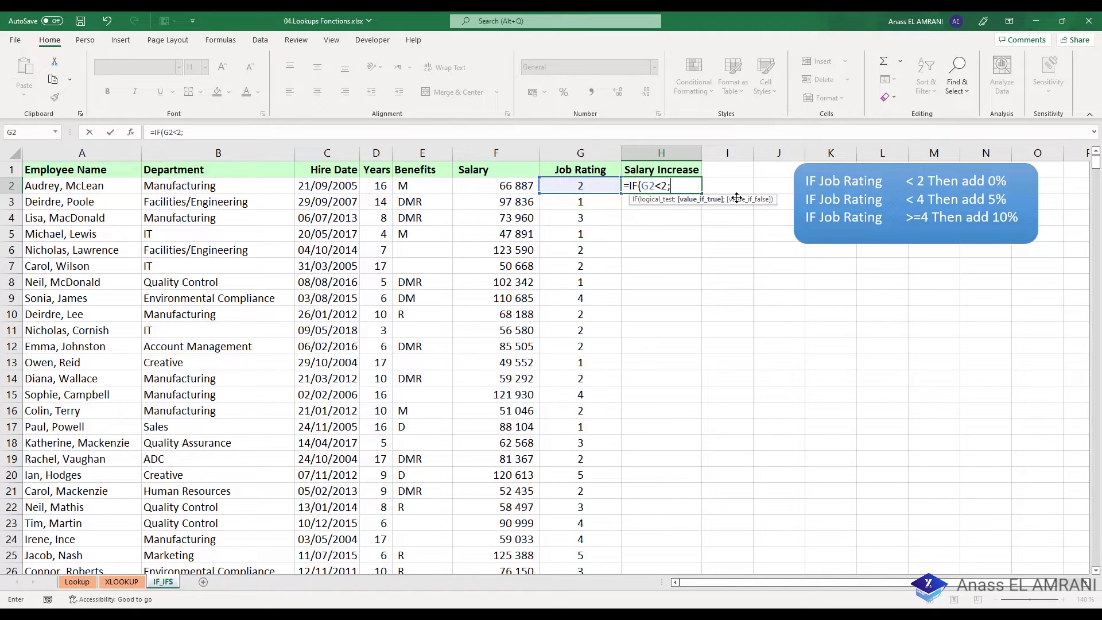
type("0;IF(")
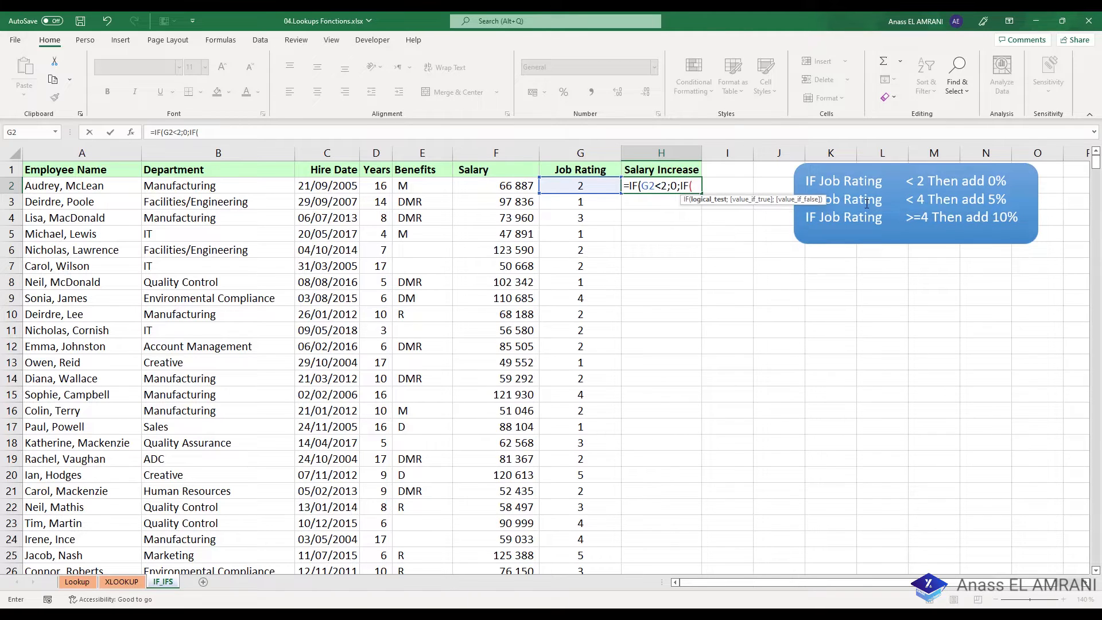
Give the nested IF in H2 the test G2<4 and the true value F2*5%.
scroll(866, 203, "down", 2)
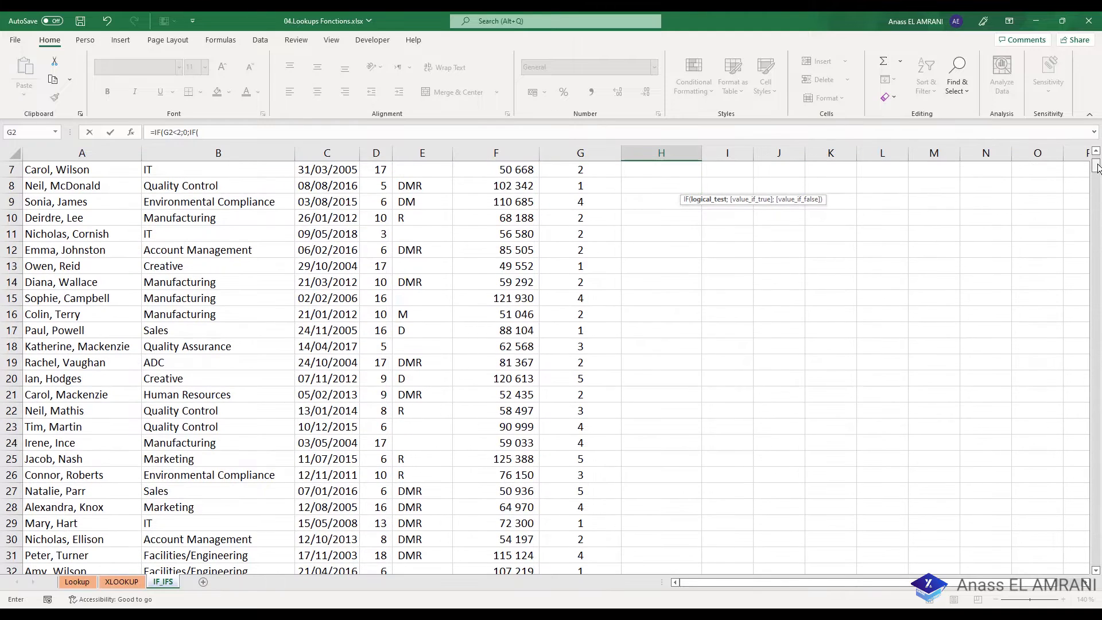
scroll(1097, 166, "up", 2)
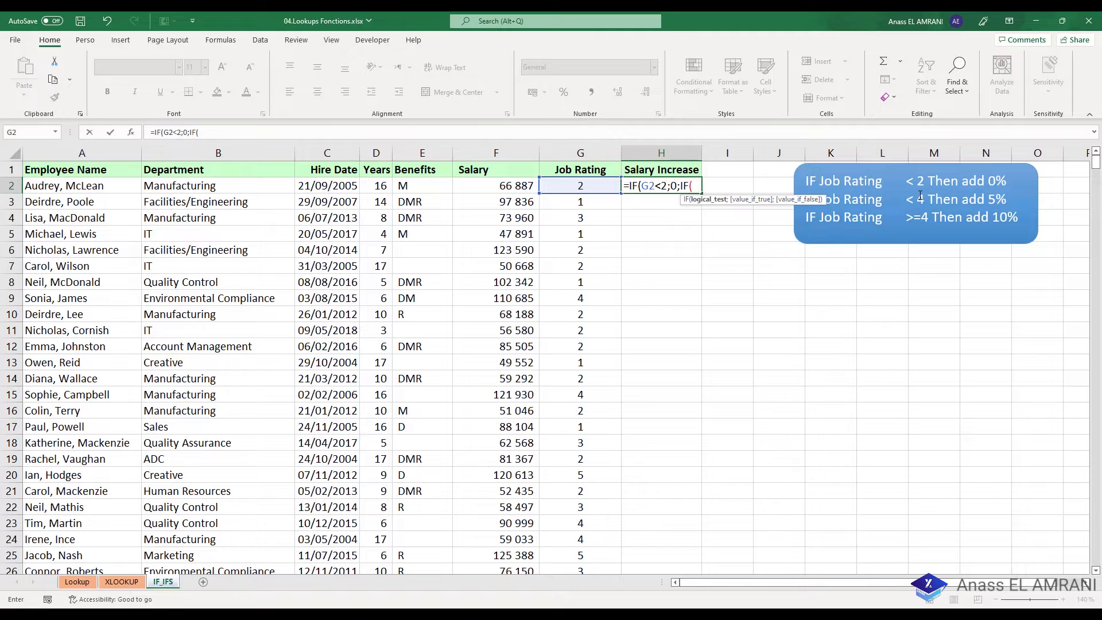
left_click(602, 186)
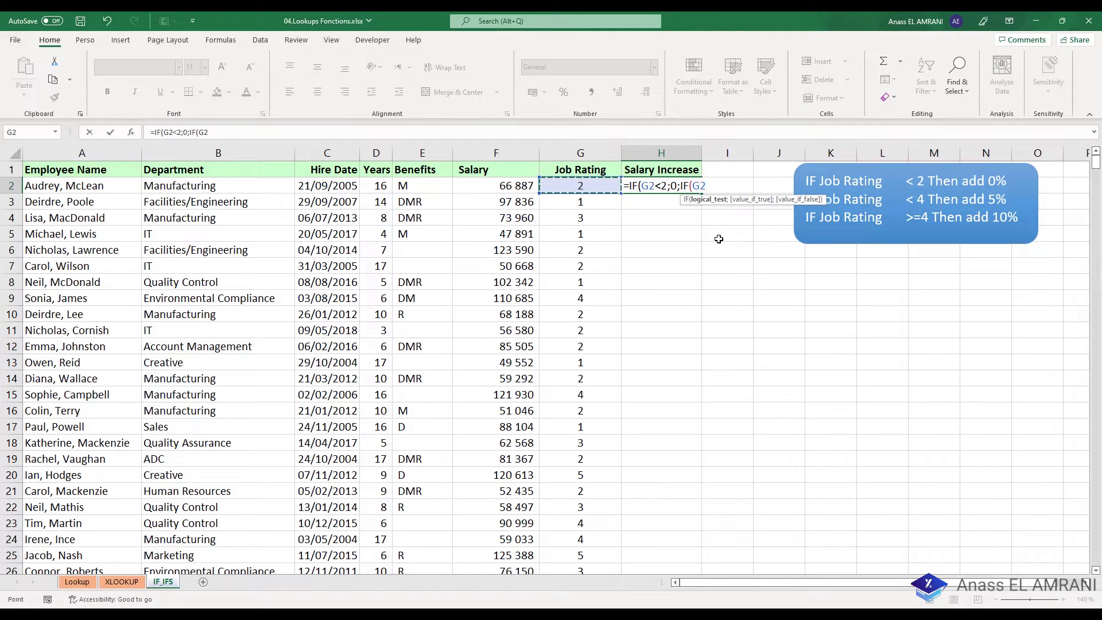
type("<4;")
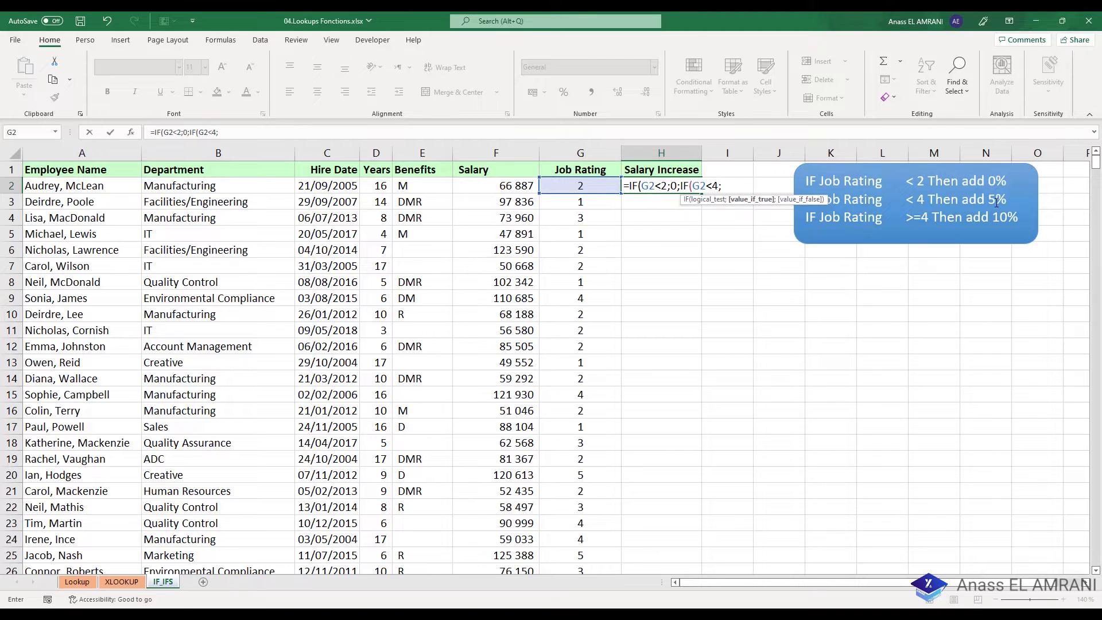
left_click(491, 183)
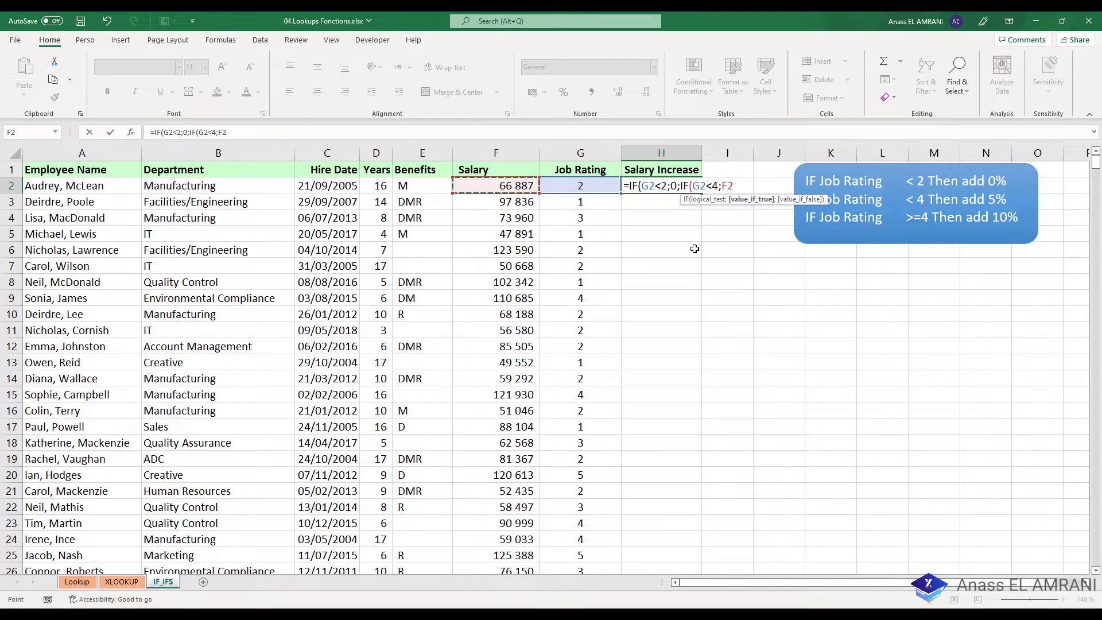
type("*5%")
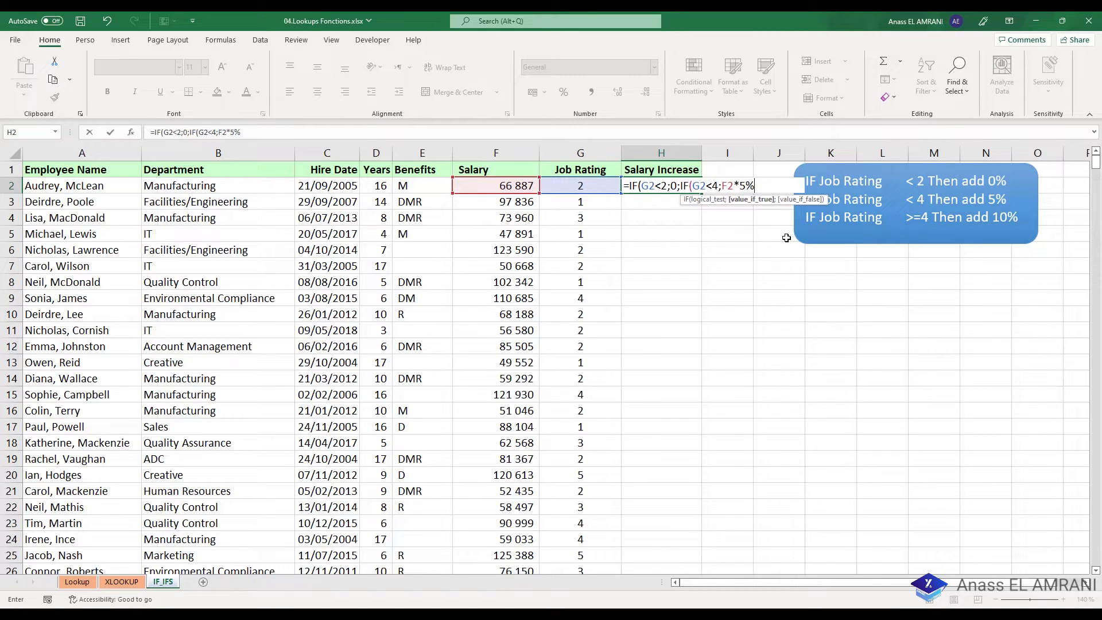
Complete the H2 formula with F2*10% as the false value and accept the proposed closing-bracket correction.
type(";")
left_click(513, 186)
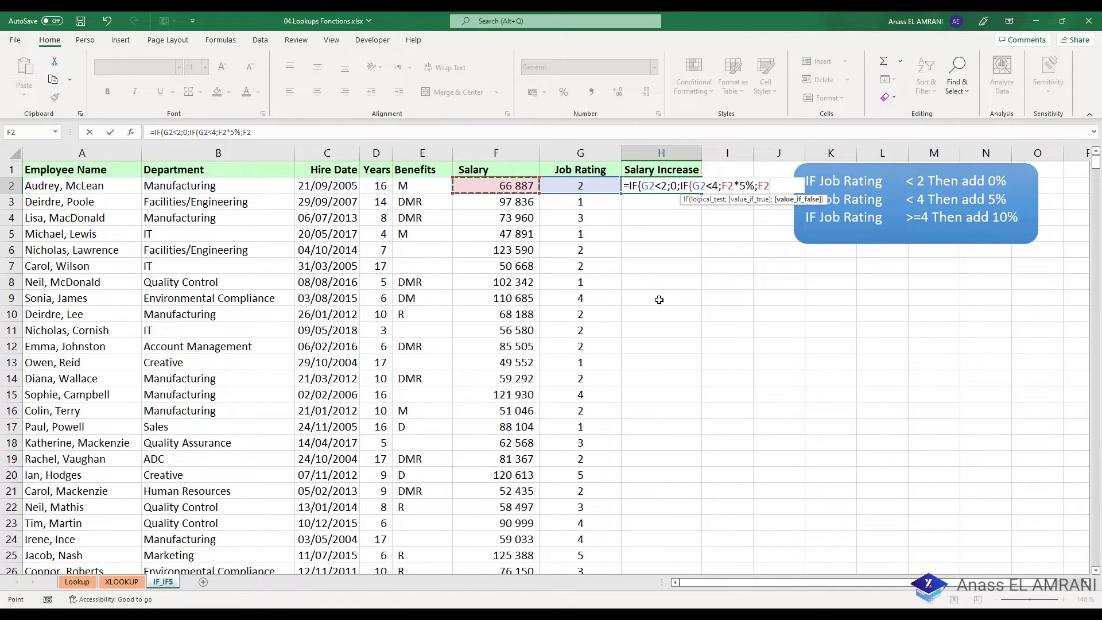
type("*10%)")
key("Return")
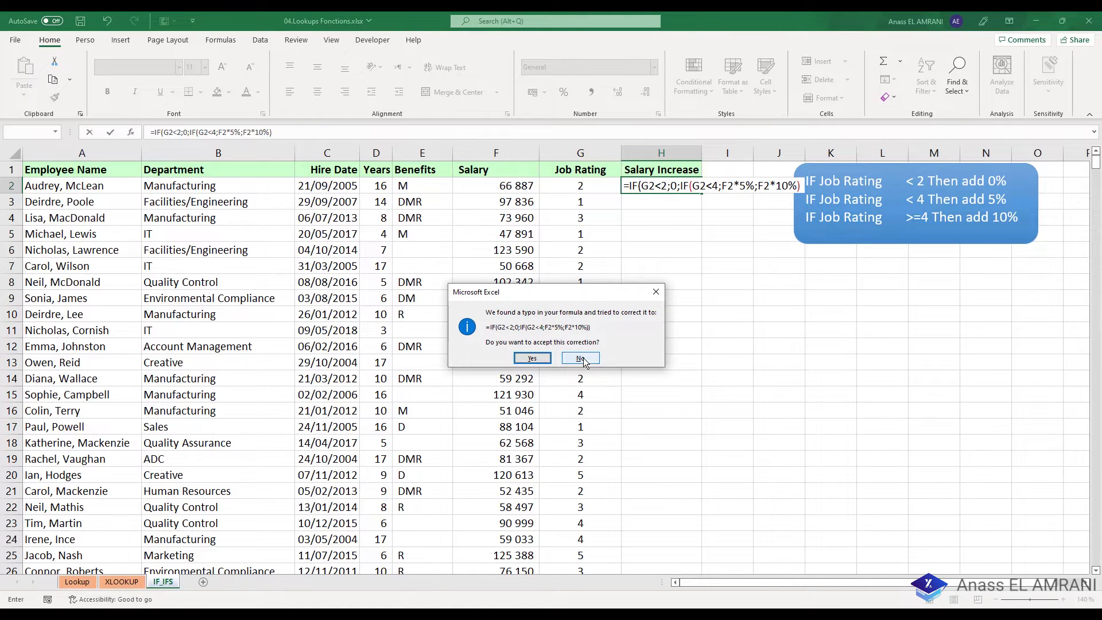
left_click(531, 358)
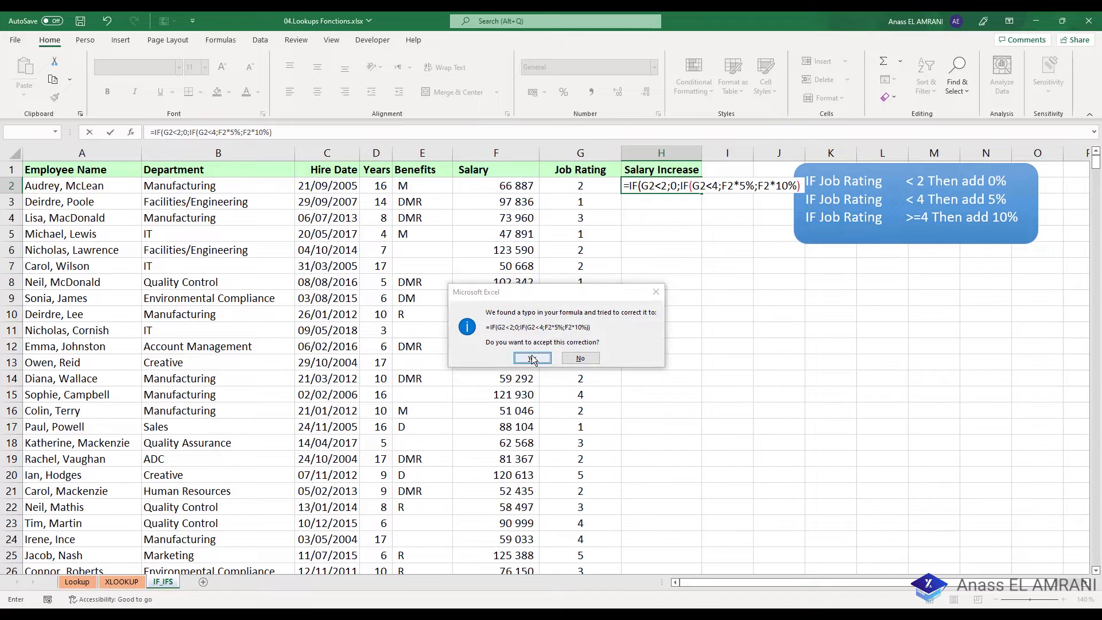
Review the nested IF formula in H2 and fill it down the whole Salary Increase column.
left_click(638, 185)
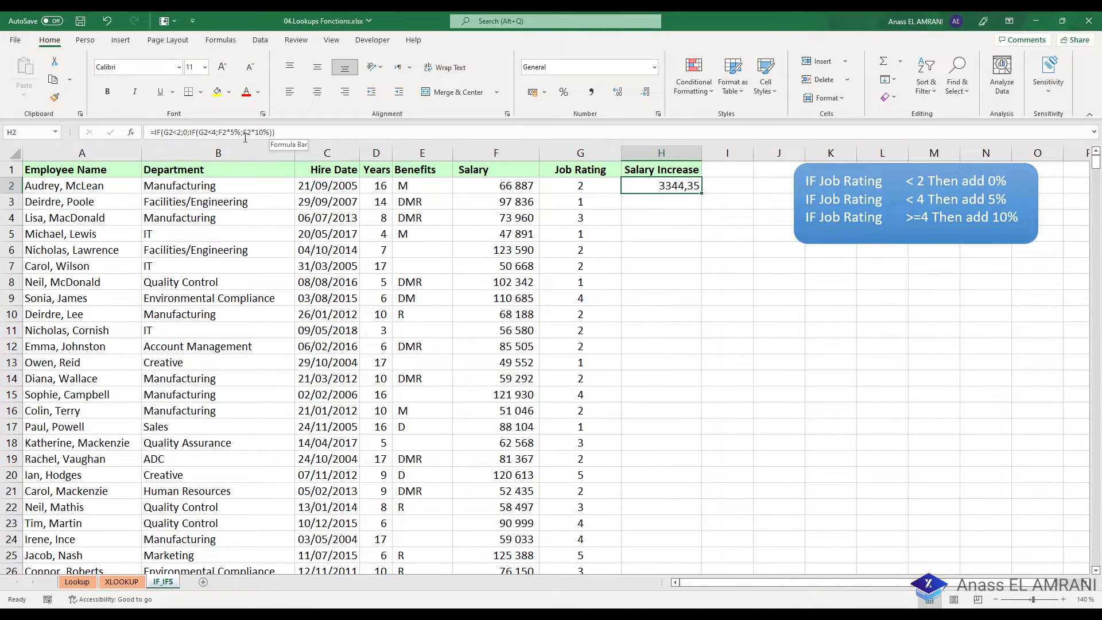
double_click(681, 185)
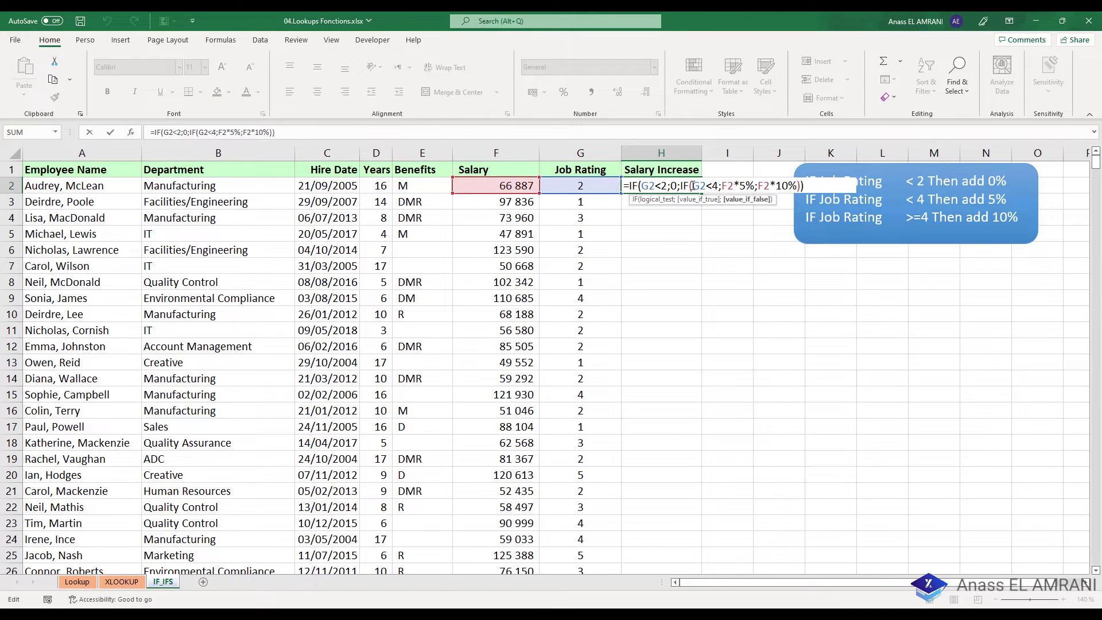
left_click(817, 186)
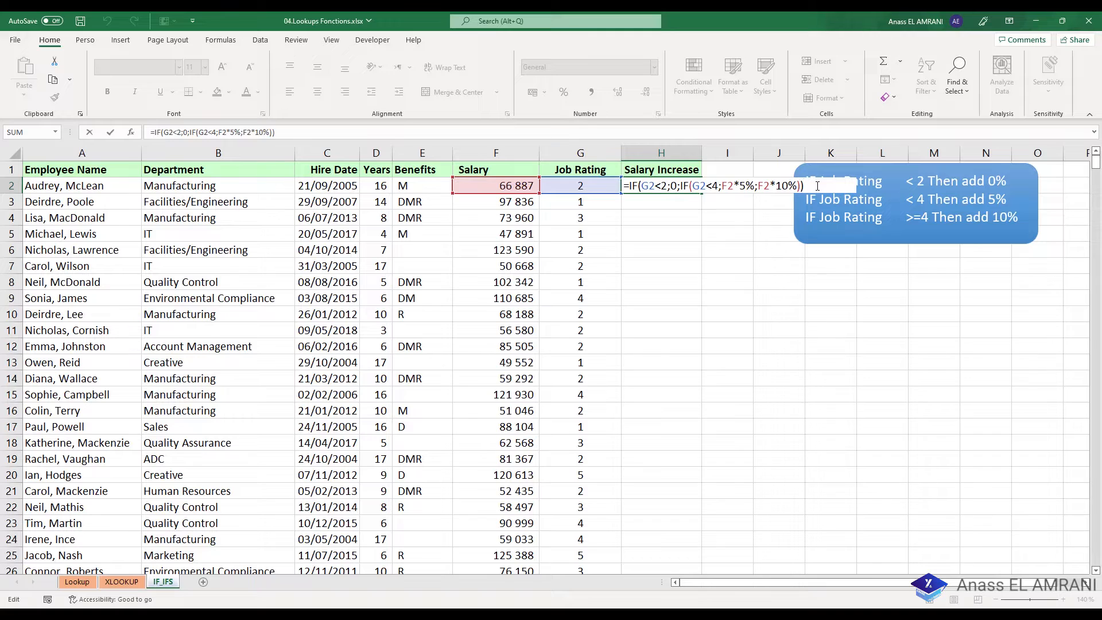
key("Return")
left_click(660, 185)
double_click(701, 193)
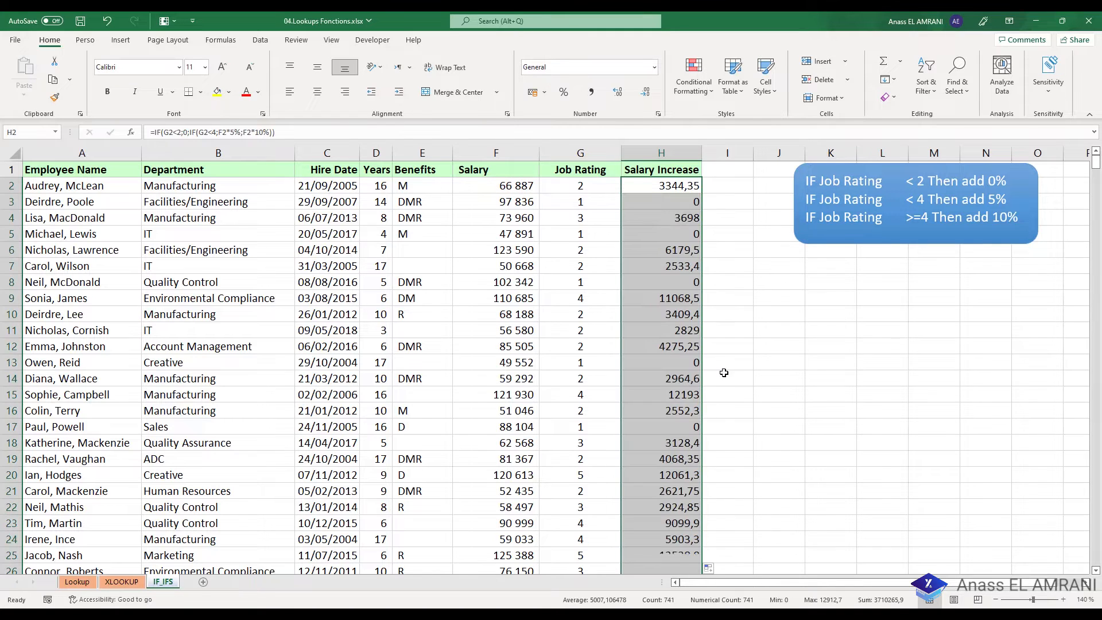
Check the salary increases of the employees with a job rating of 1 against the rules.
left_click_drag(497, 201, 496, 297)
left_click(586, 201)
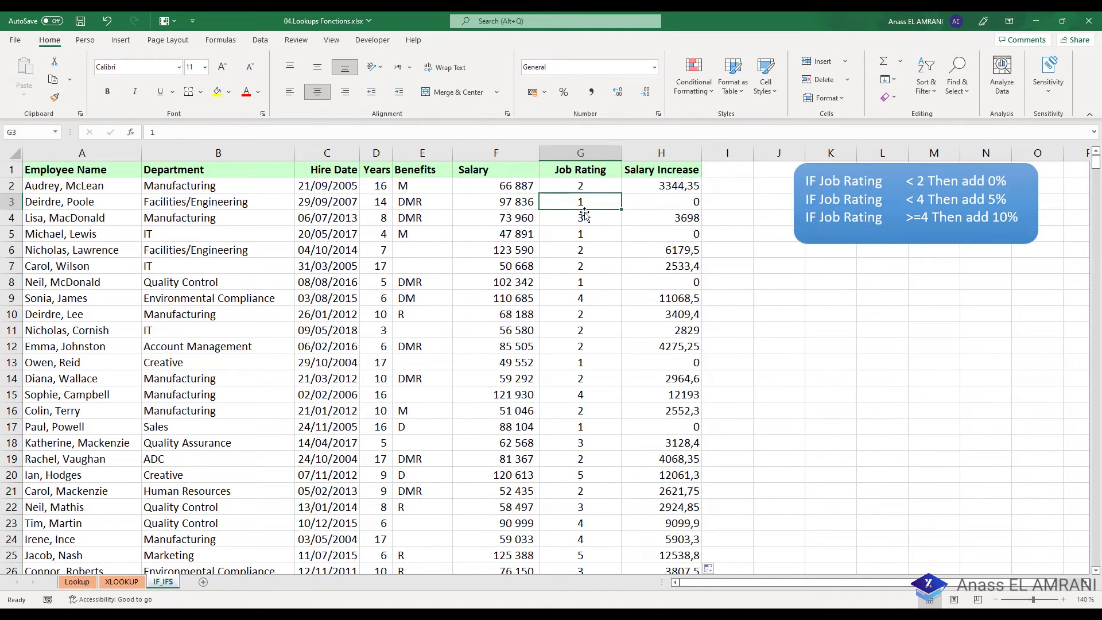
left_click(656, 203)
left_click(693, 235)
left_click(687, 282)
left_click(681, 358)
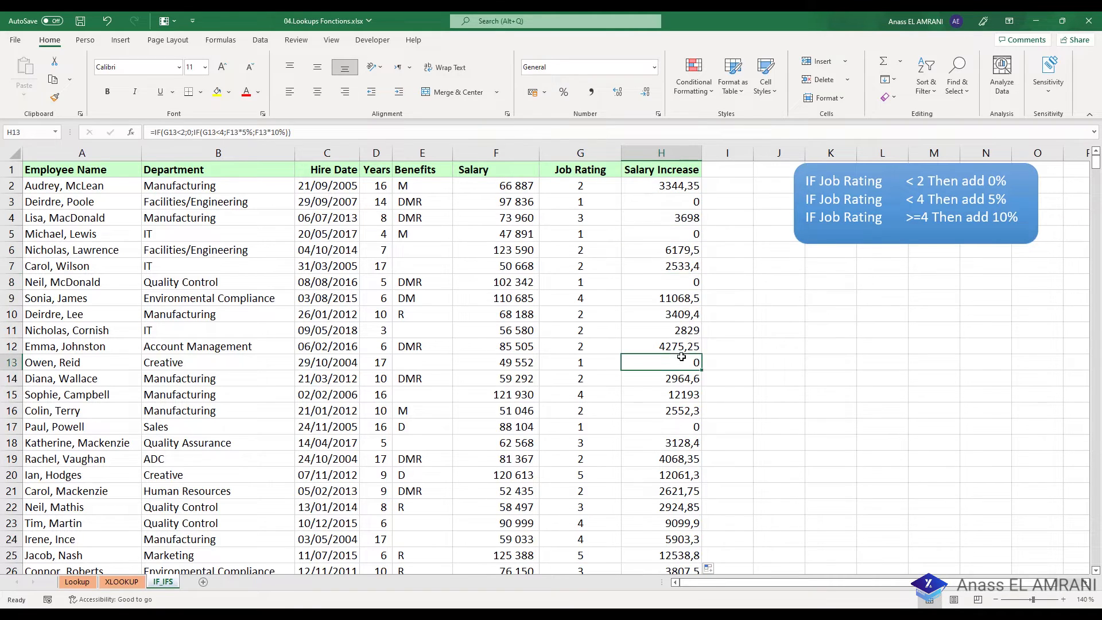
left_click(693, 428)
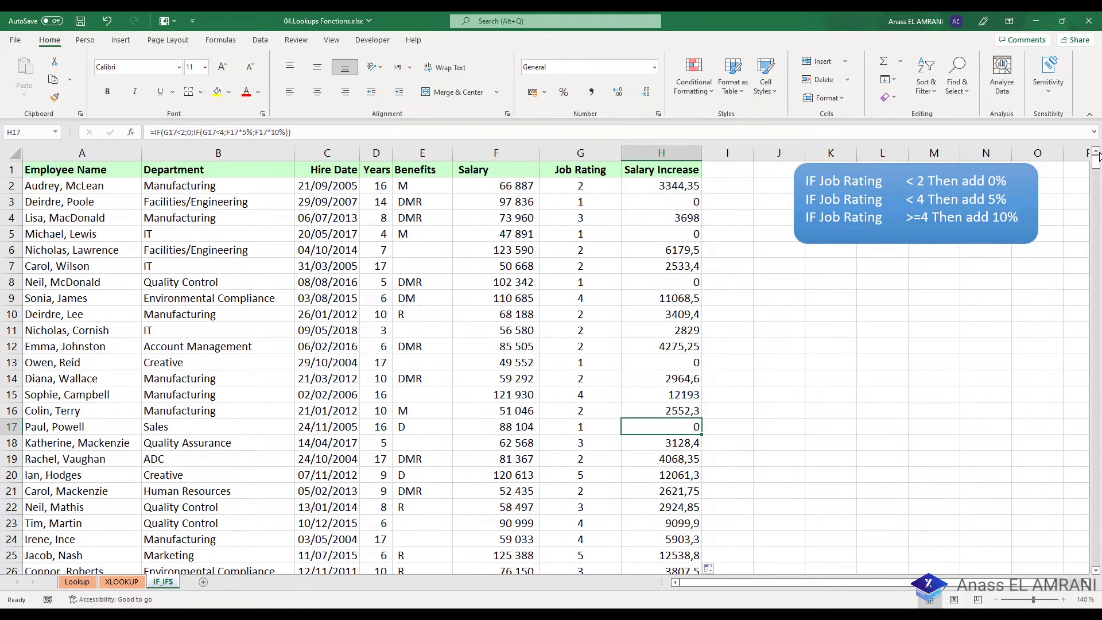
mouse_move(1097, 156)
left_mouse_down()
mouse_move(1096, 206)
mouse_move(1096, 156)
left_mouse_up()
Inspect the nested IF formulas in H17 and H2 together with their cell references.
key("F2")
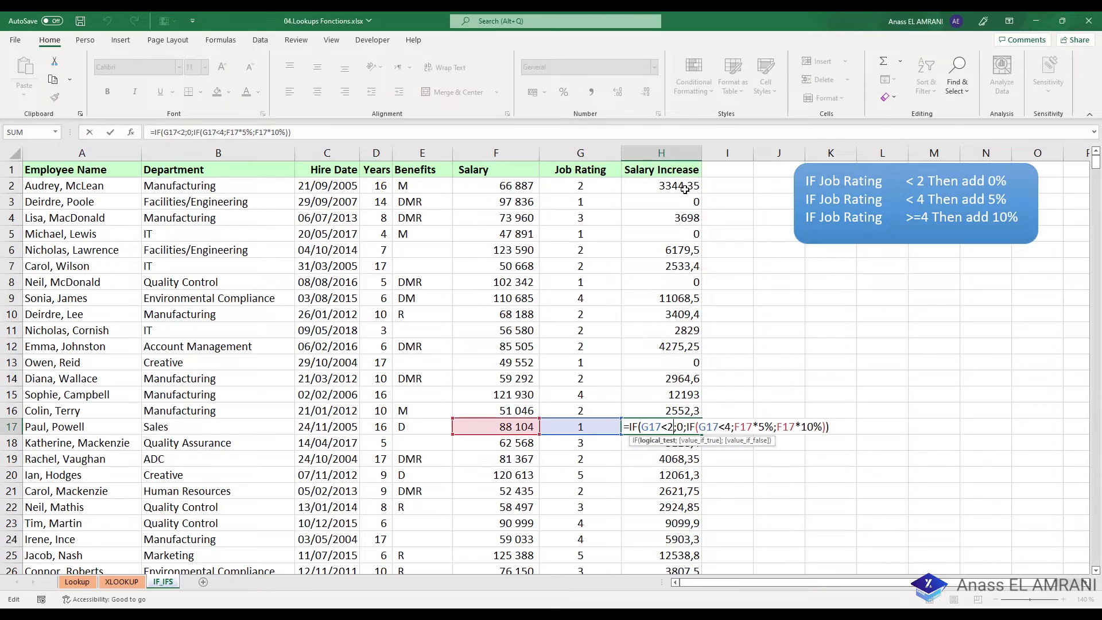
left_click(677, 185)
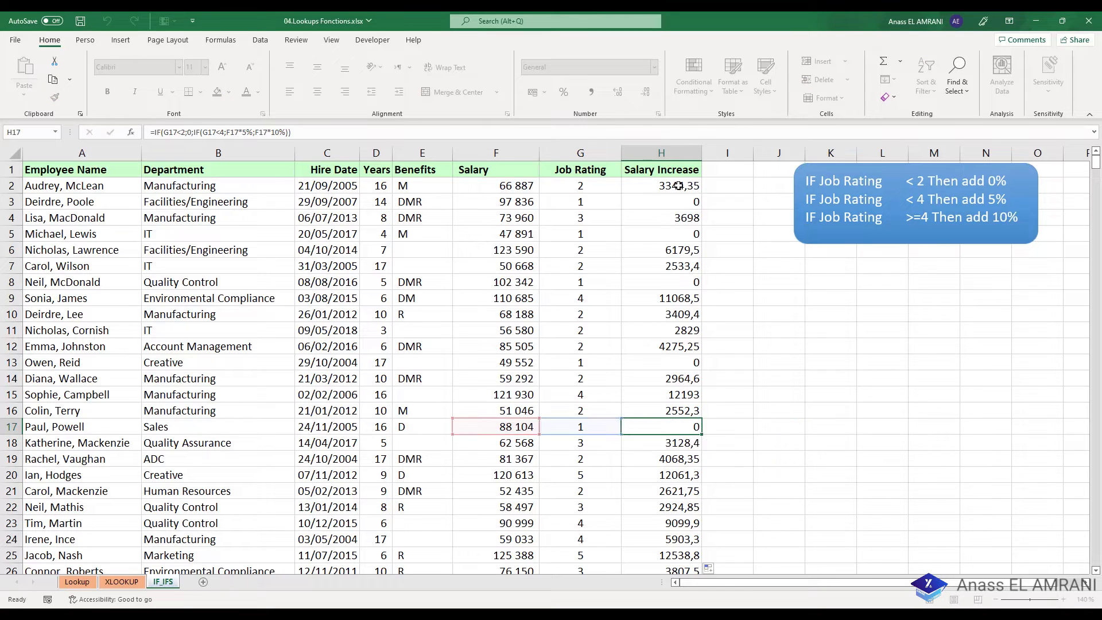
double_click(694, 186)
left_click(808, 185)
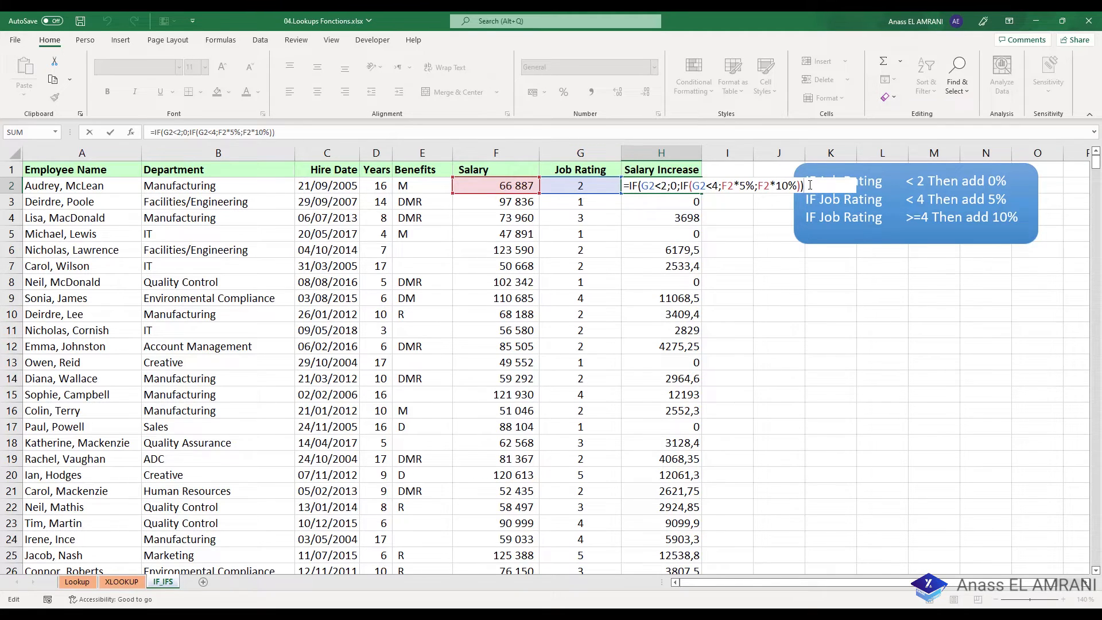
key("Return")
Copy the Salary Increase header from H1 to I1 and autofit the width of column I.
left_click(699, 167)
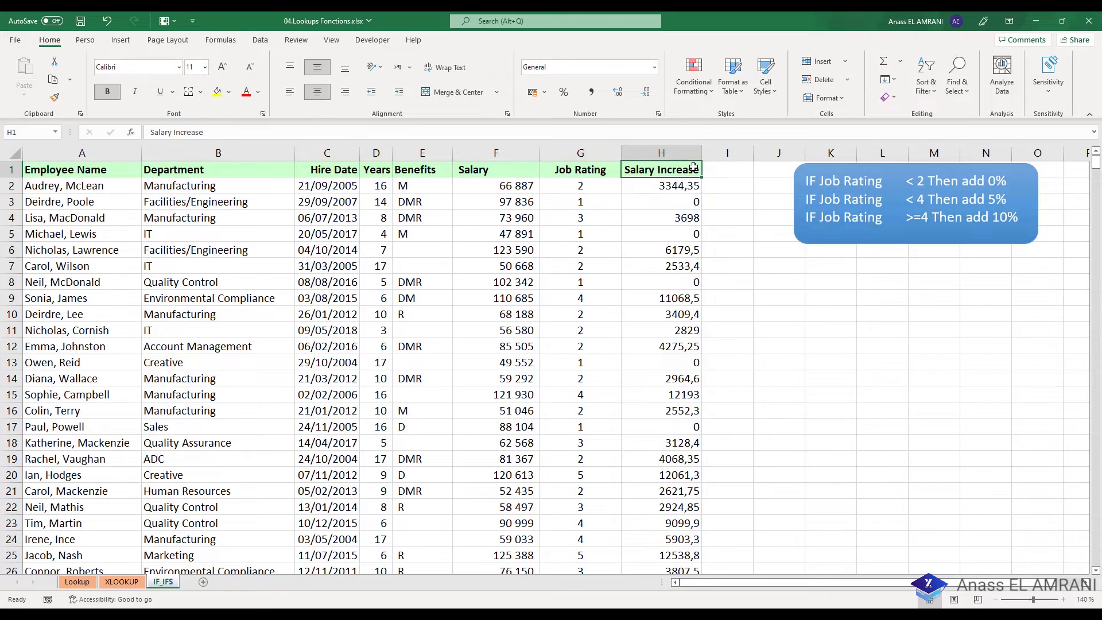
left_click_drag(699, 166, 729, 166)
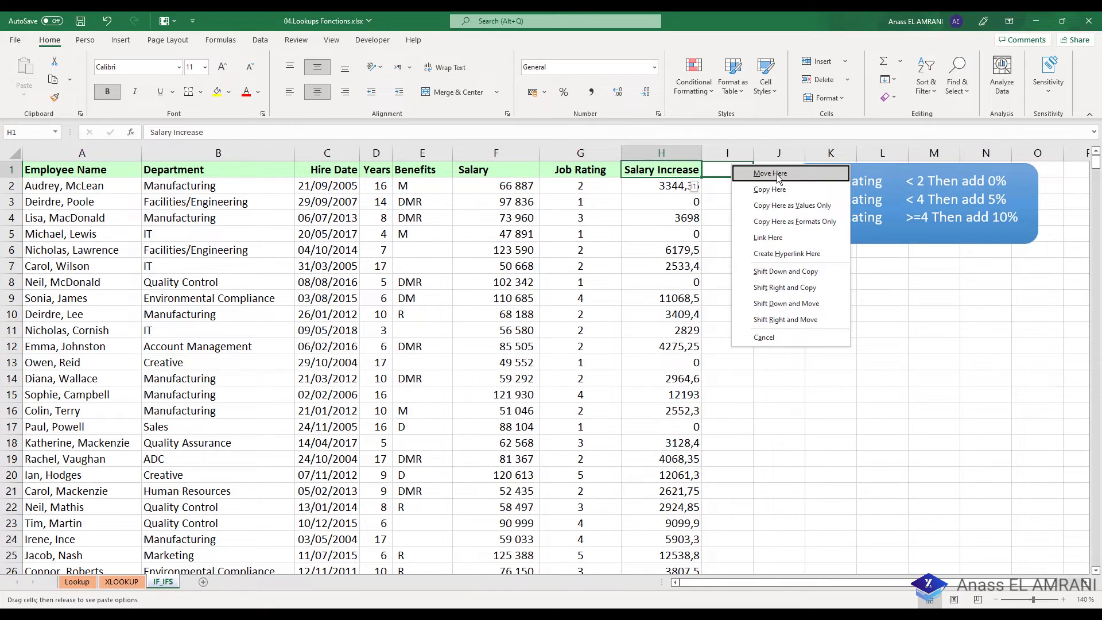
left_click(770, 190)
double_click(754, 153)
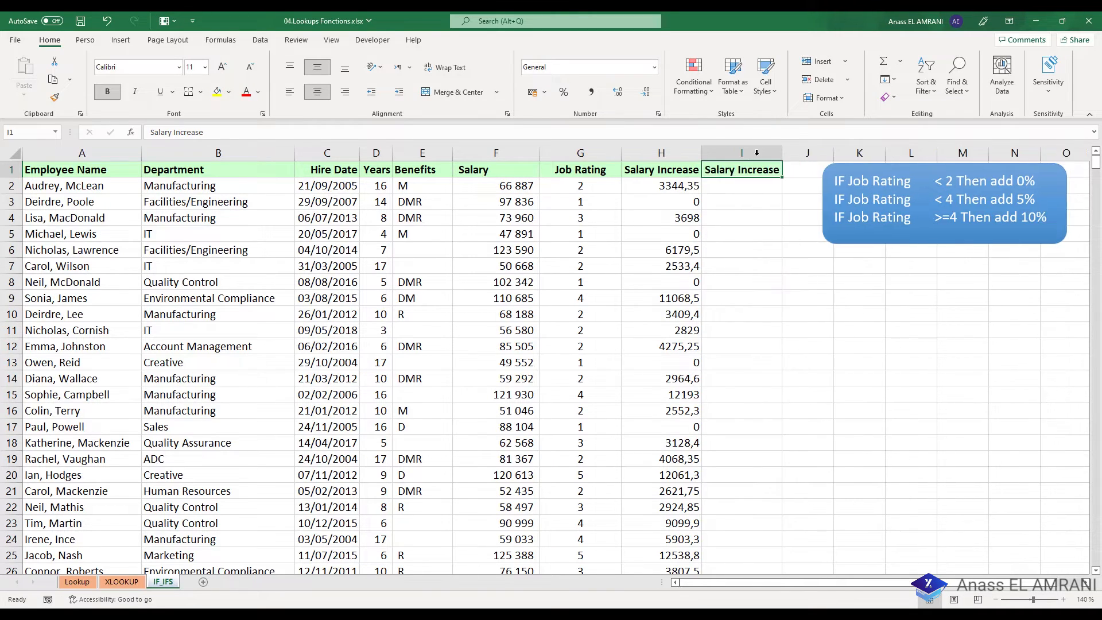
Move the job rating rules box further away from the new Salary Increase column.
left_click(902, 165)
left_click_drag(902, 165, 930, 171)
left_click(769, 187)
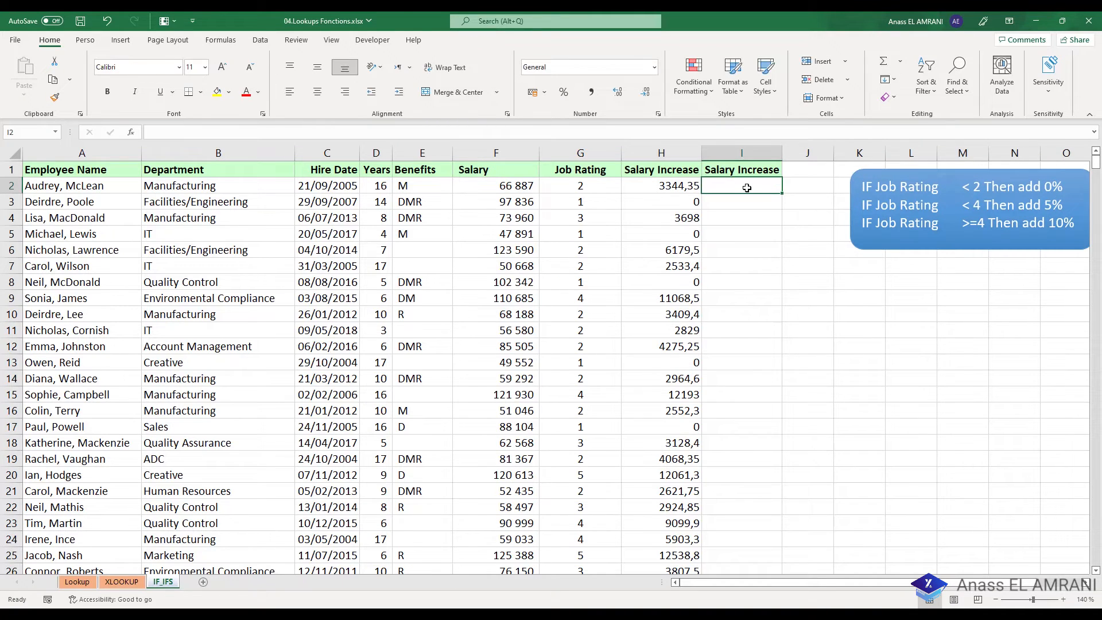
Start an IFS formula in I2 whose first test G2<2 returns 0.
double_click(747, 188)
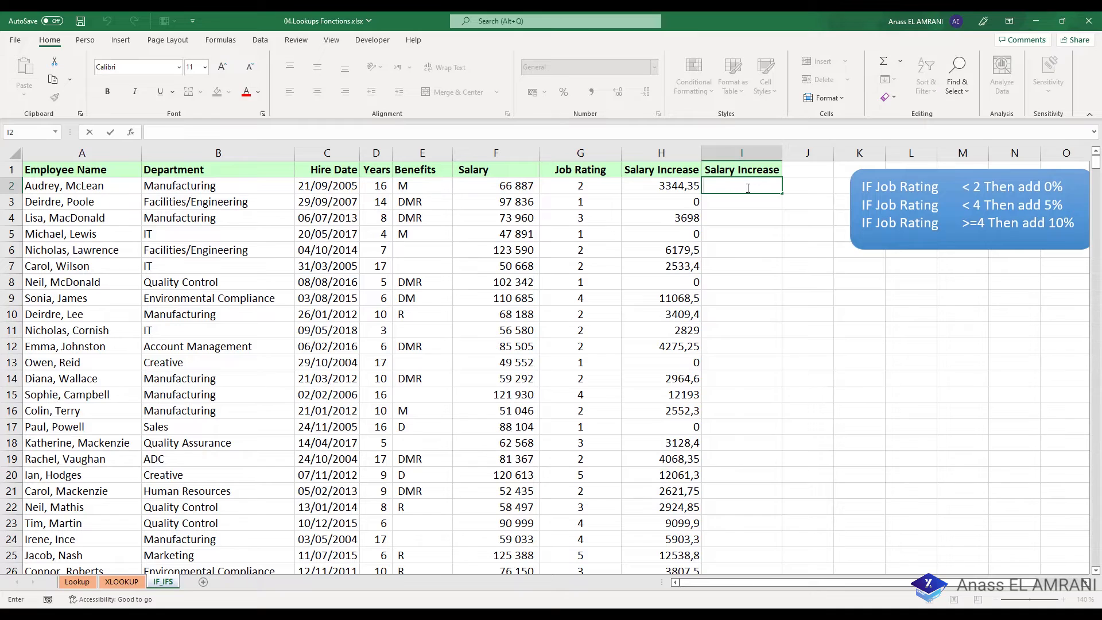
type("=ifs")
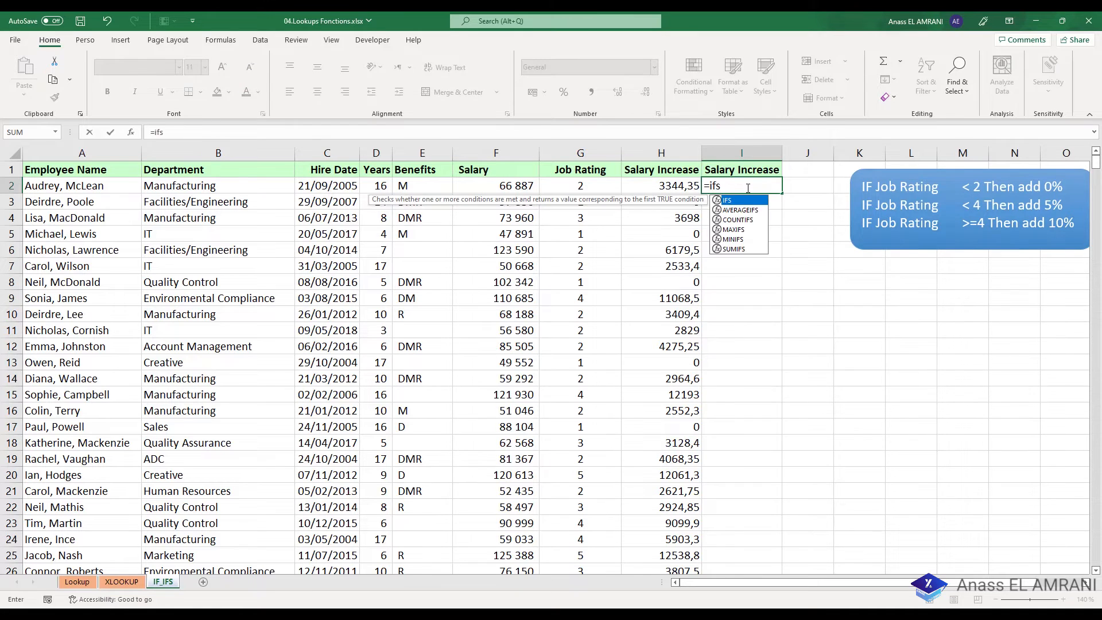
key("Tab")
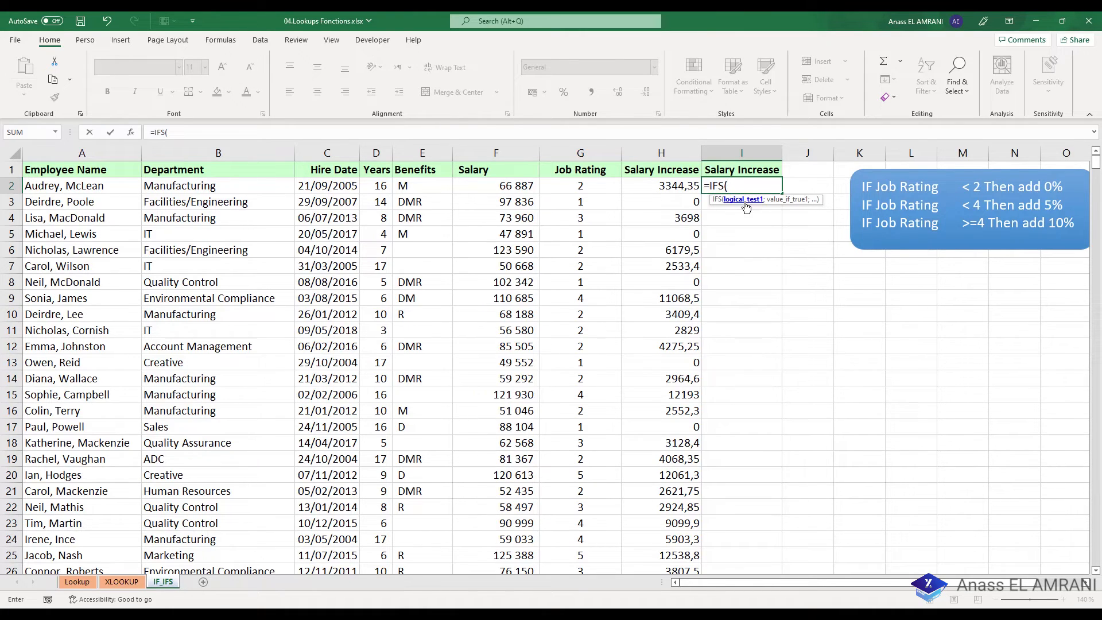
left_click(590, 186)
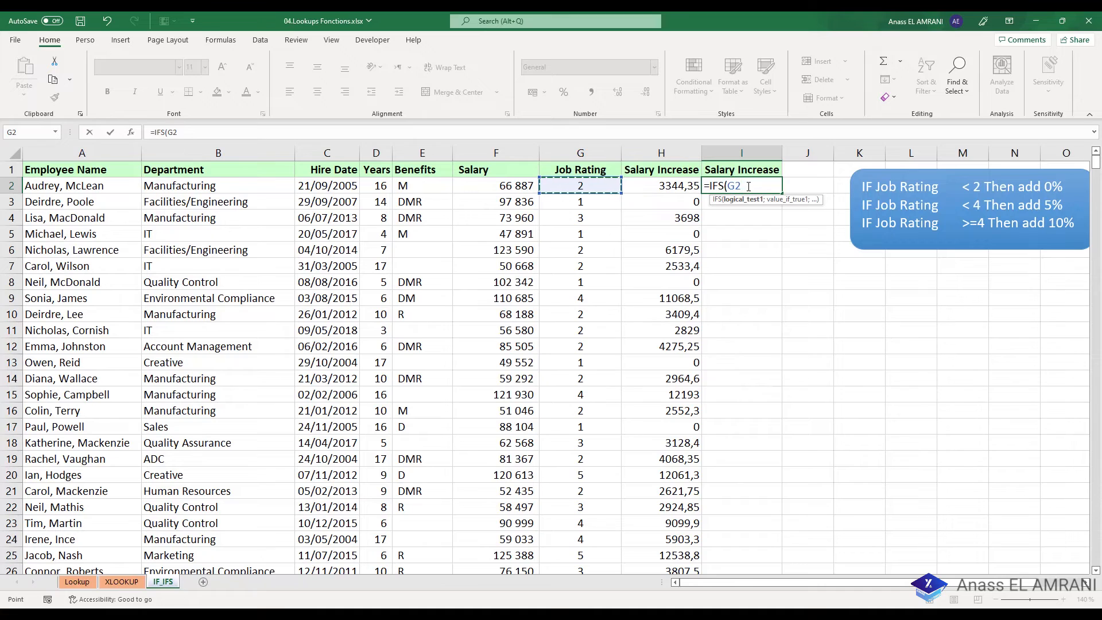
type("<2;")
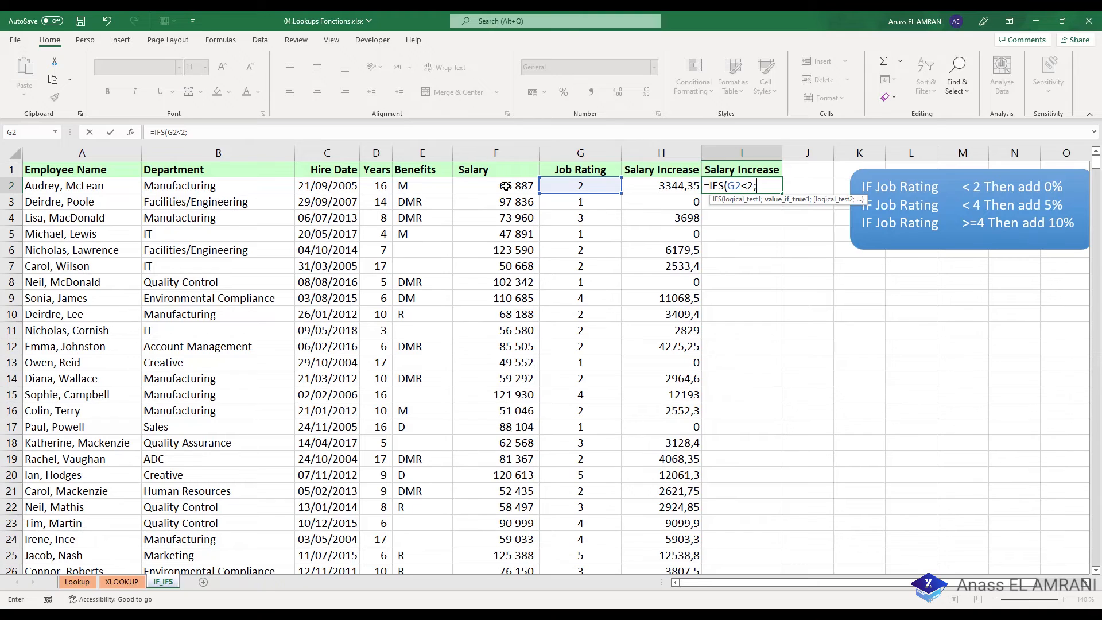
type("0;")
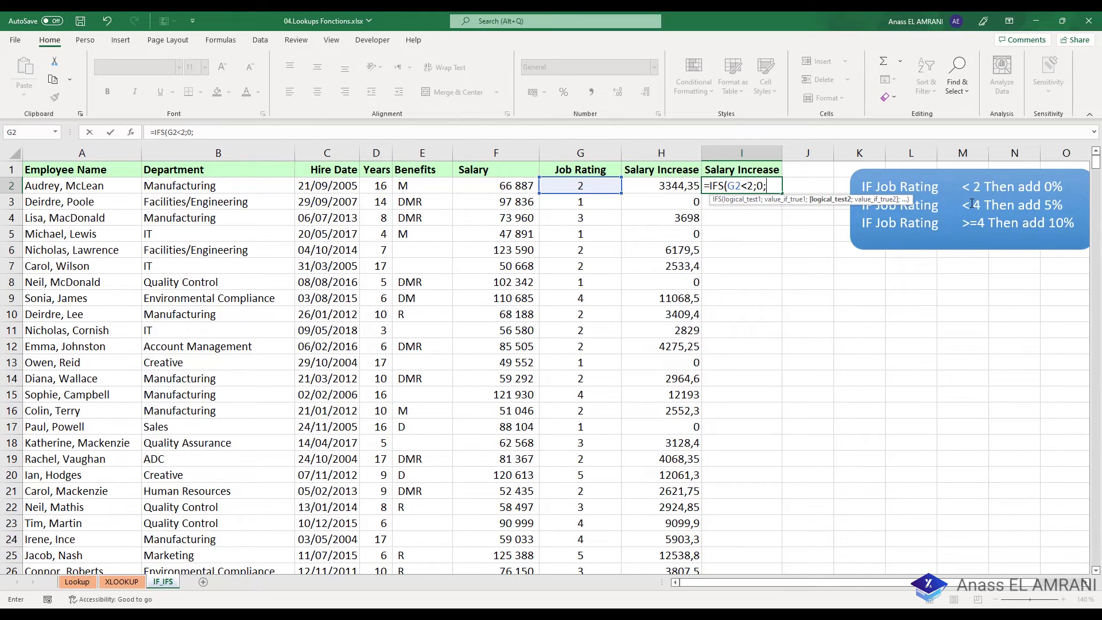
Add a second condition to the IFS formula so that G2<4 returns F2*5%.
type("G2<")
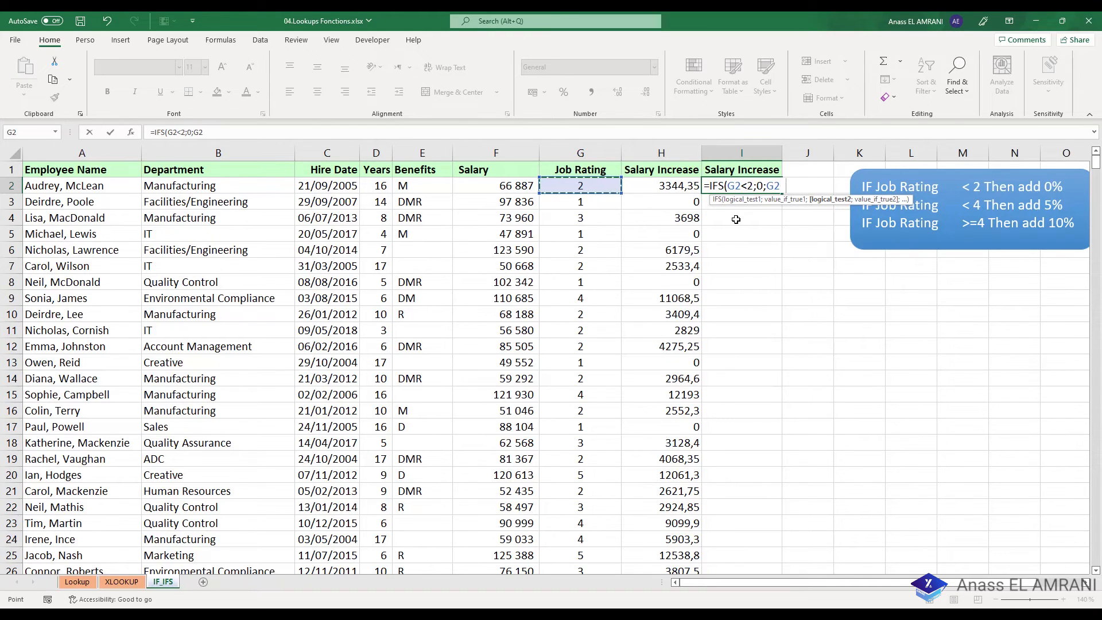
type("4;")
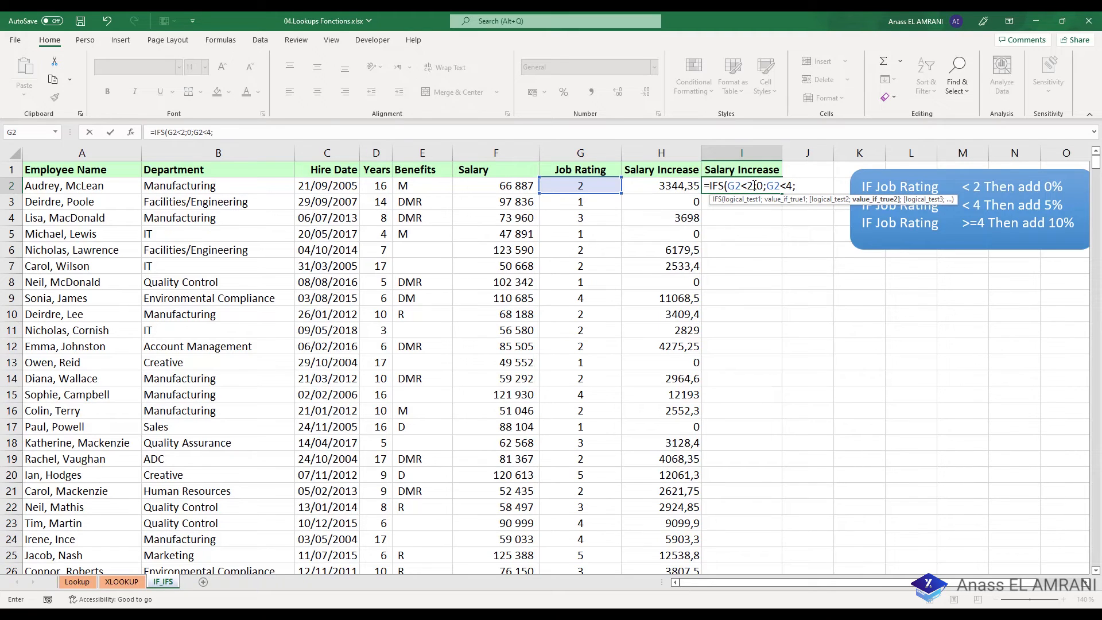
left_click(502, 186)
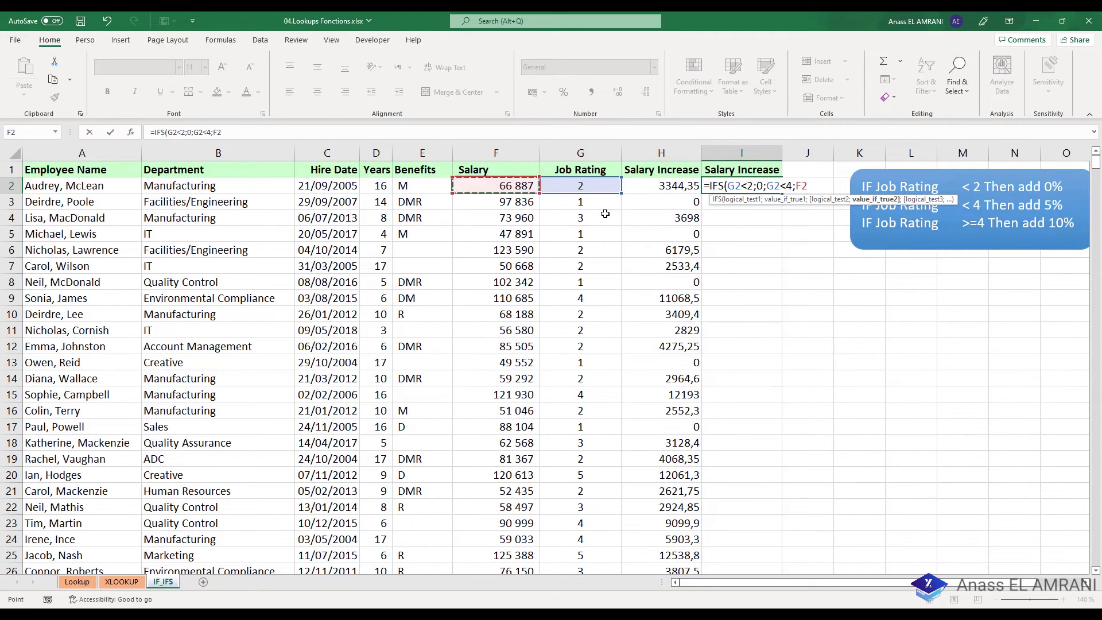
type("*5")
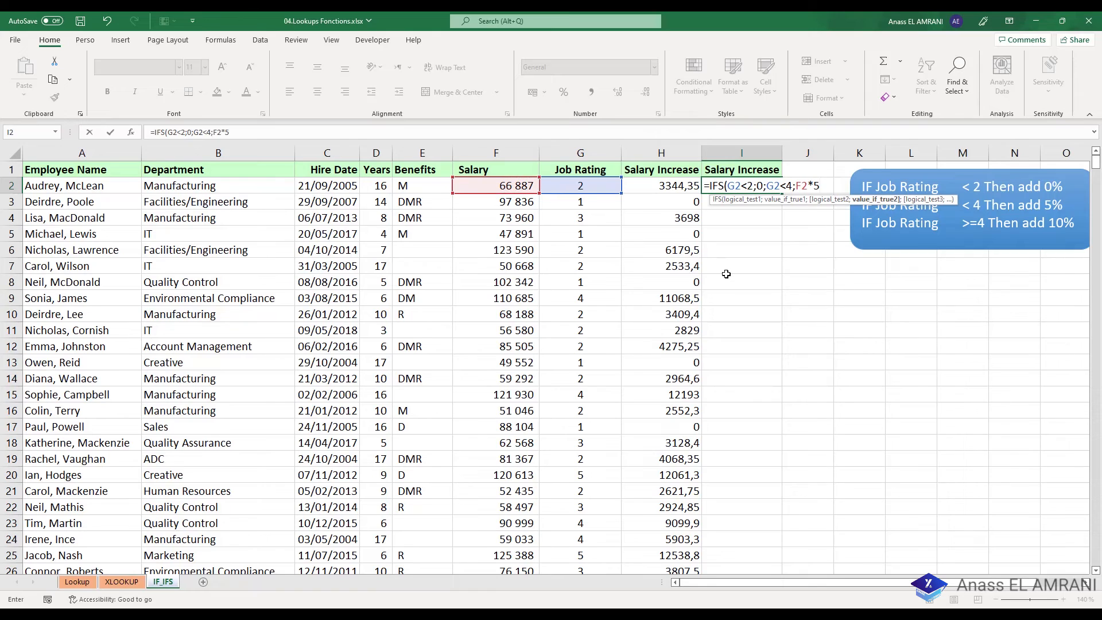
type("%;")
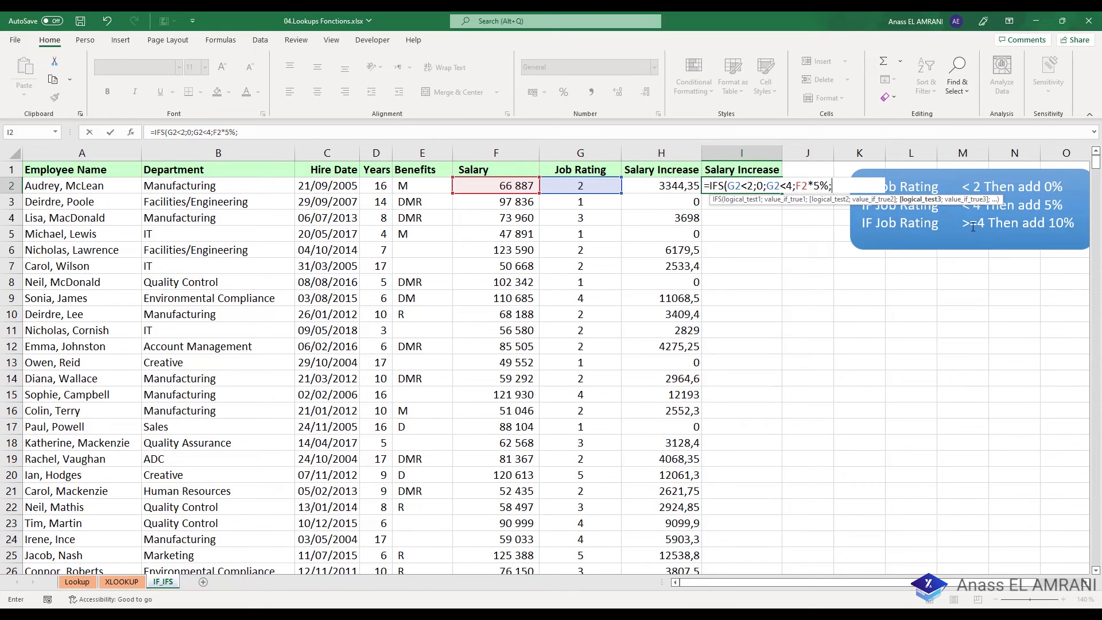
Add a third condition so that G2>=4 returns F2*10%, and complete the IFS formula in I2.
left_click(587, 185)
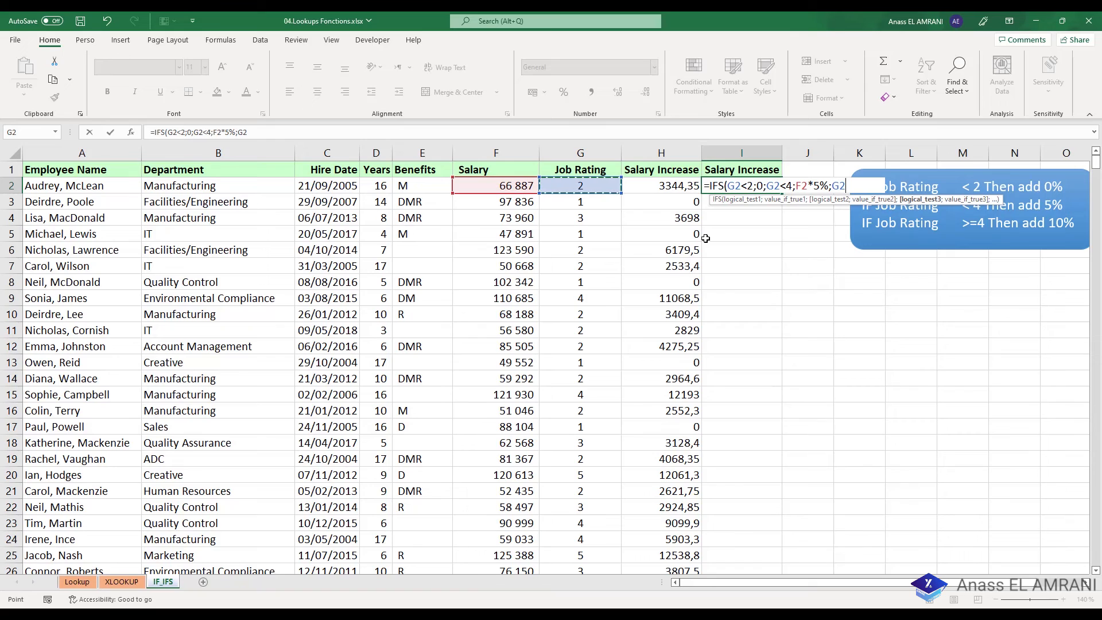
type(">=4")
key("Return")
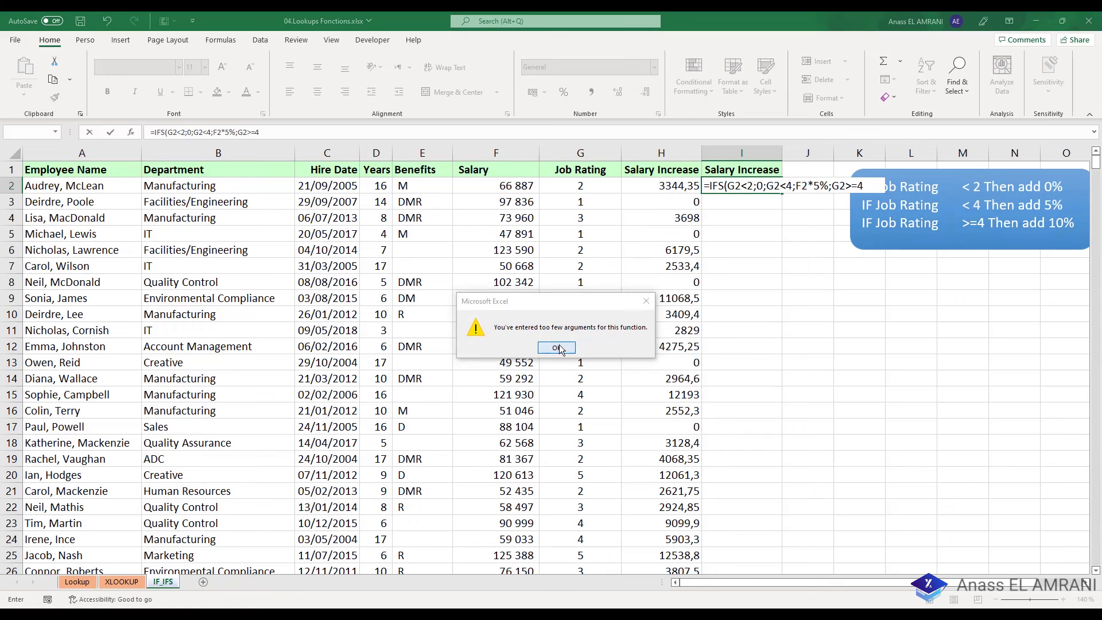
left_click(556, 347)
left_click(869, 184)
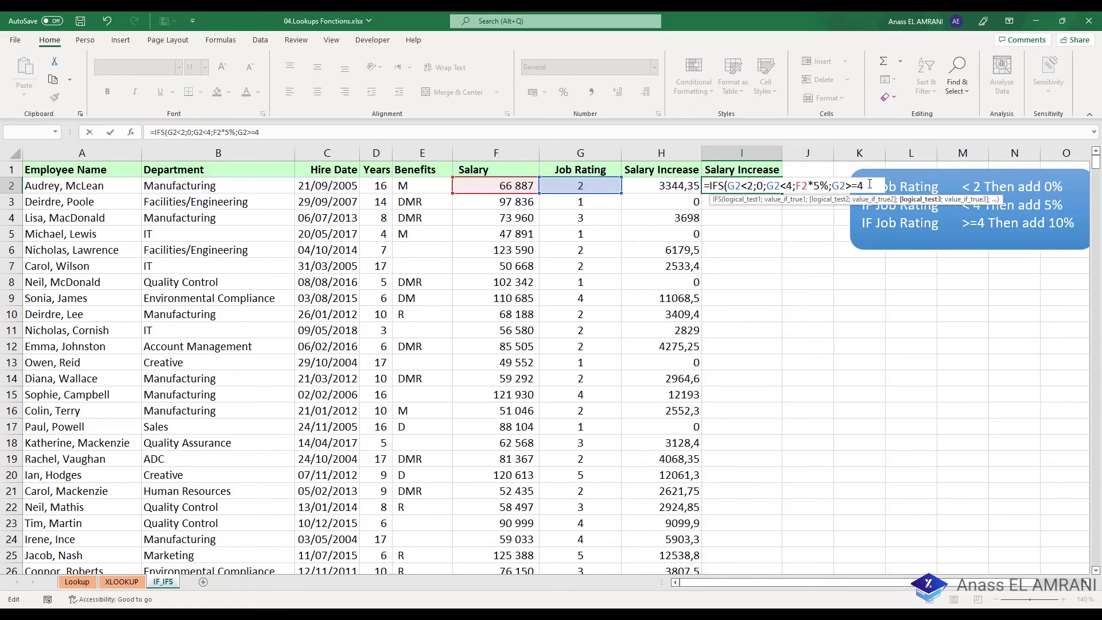
type(";")
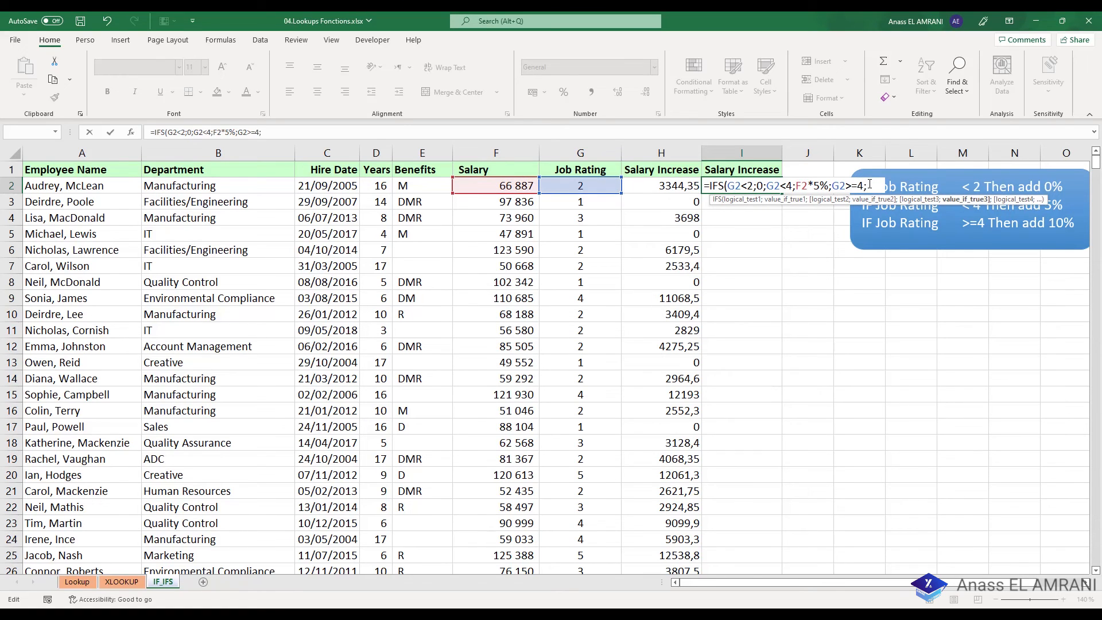
left_click(503, 184)
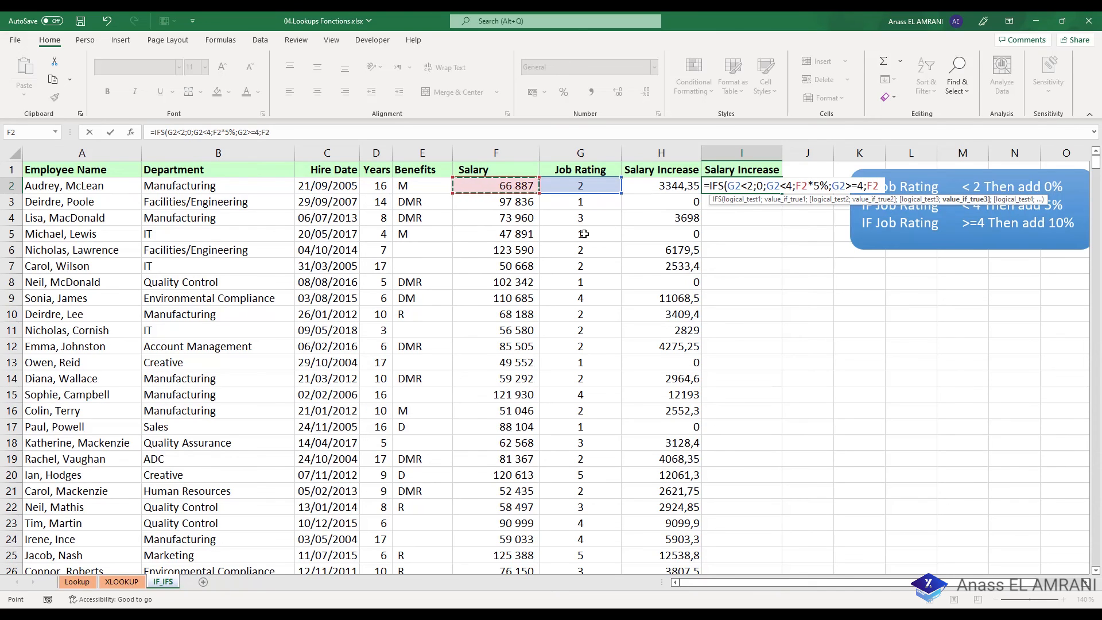
type("*10%")
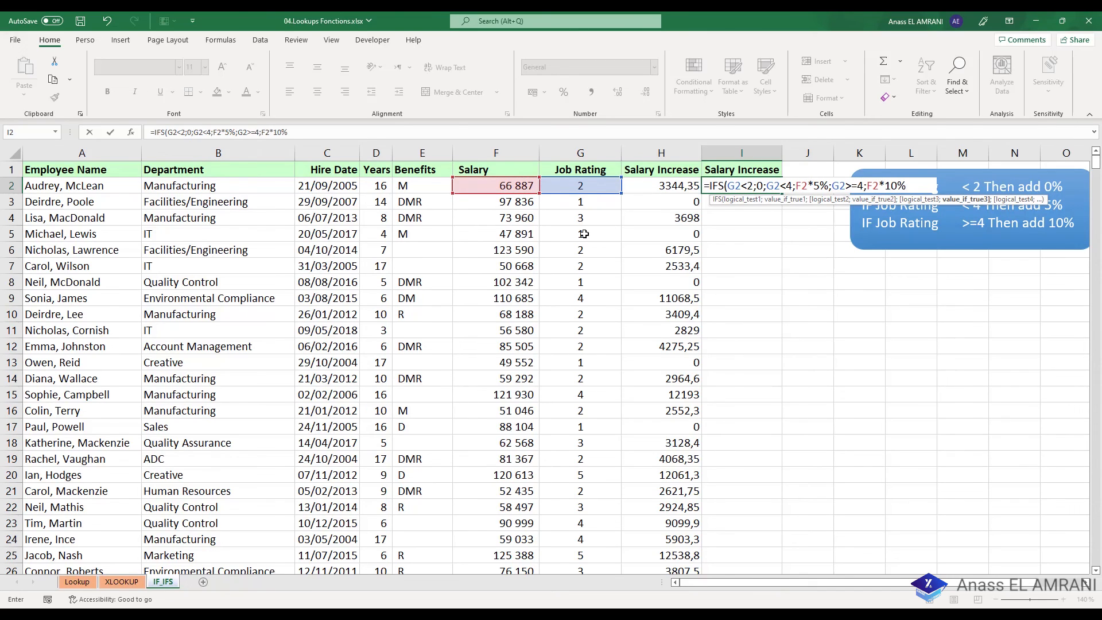
type(")")
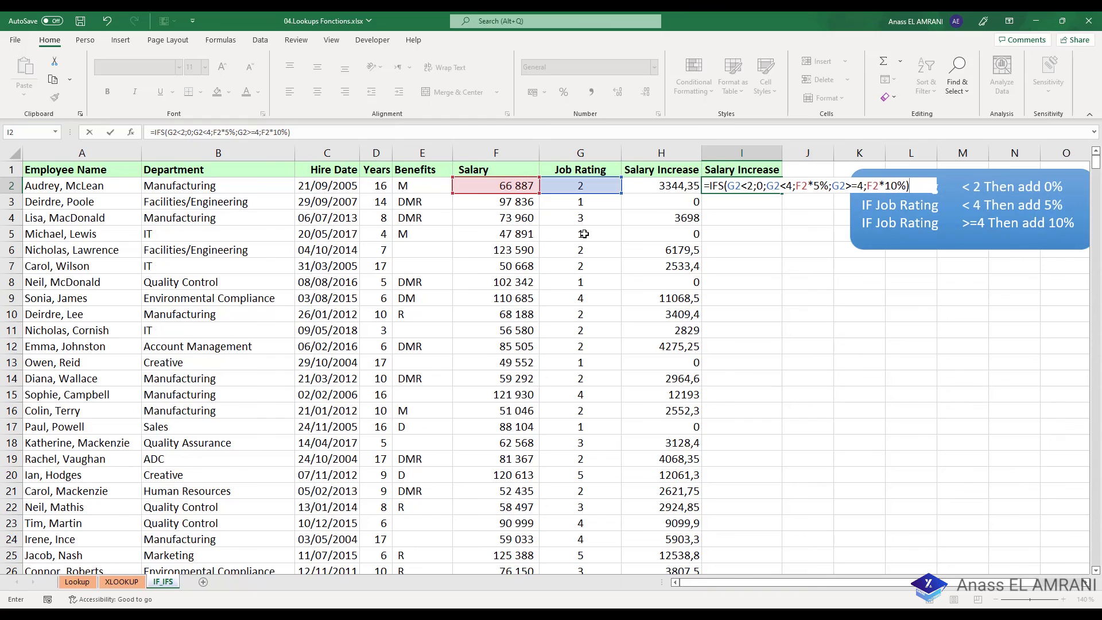
key("Return")
Fill the IFS formula from I2 down the Salary Increase column for all employees.
left_click(766, 188)
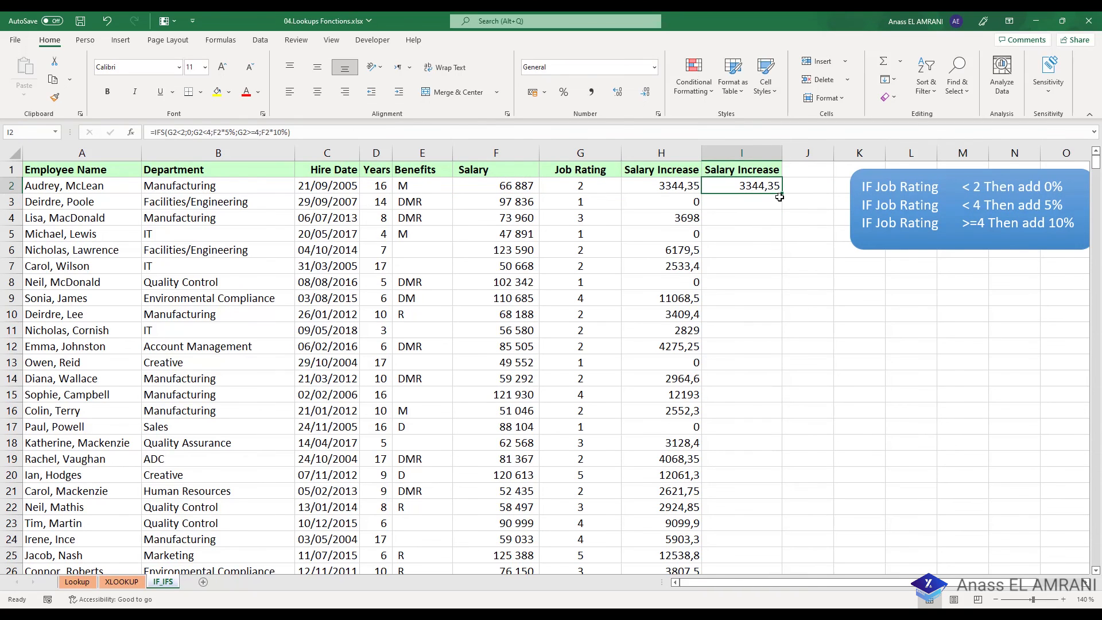
double_click(779, 197)
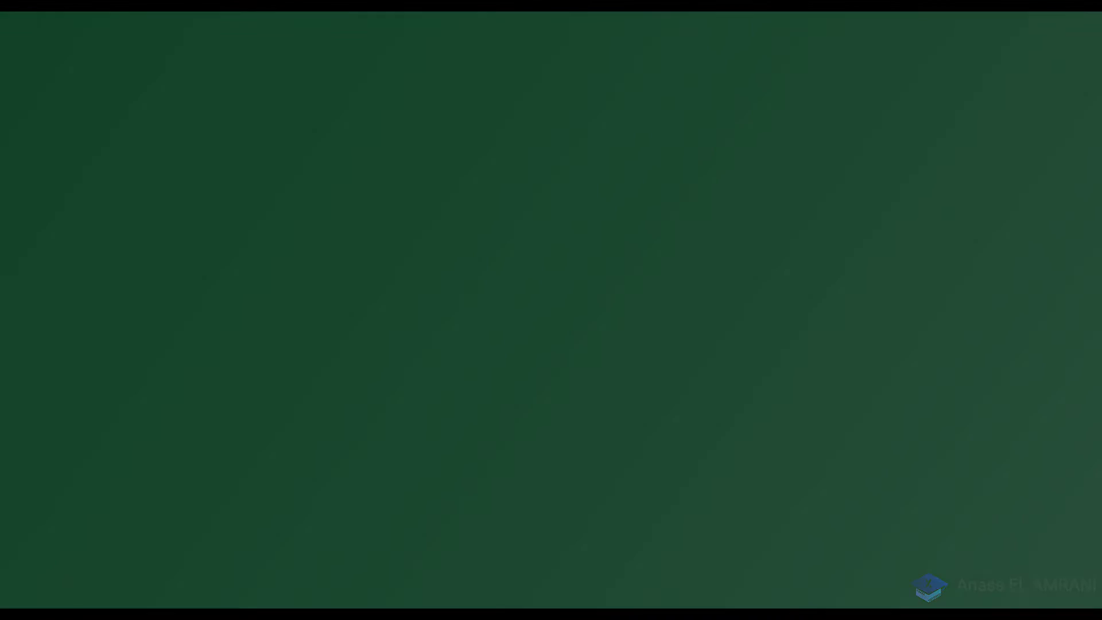